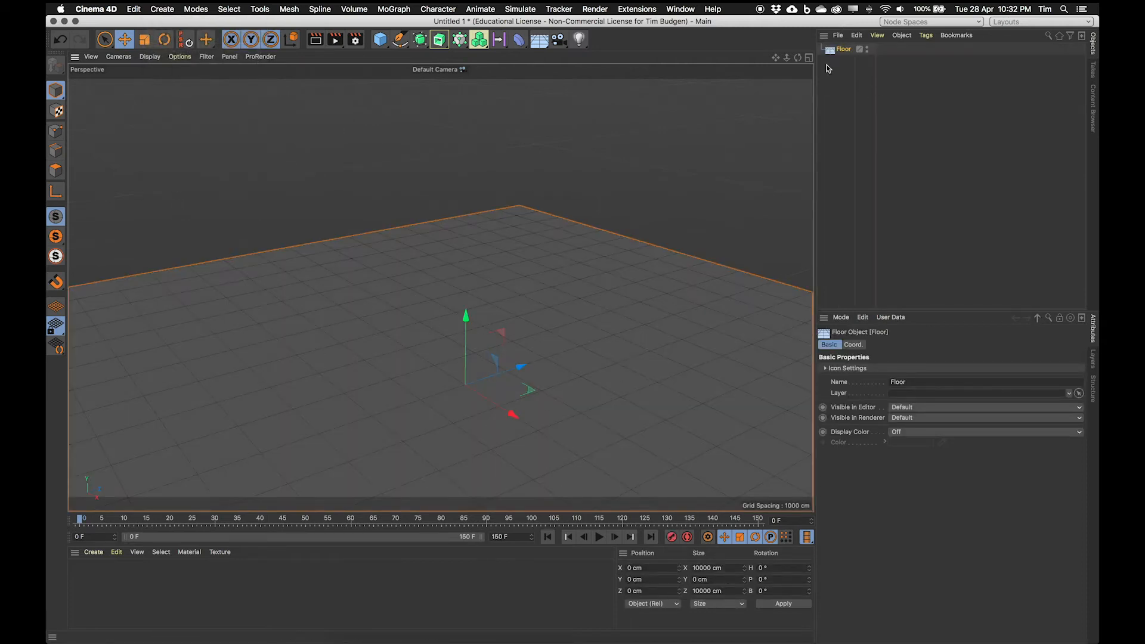
Add a Collider Body simulation tag to the floor
left_click(932, 35)
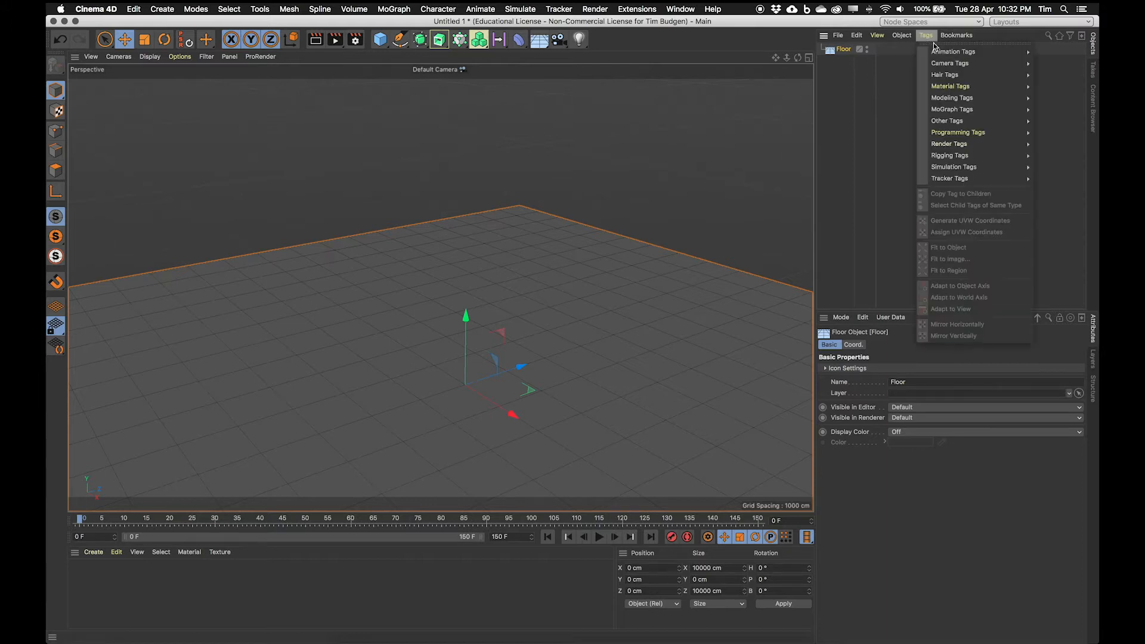
mouse_move(964, 168)
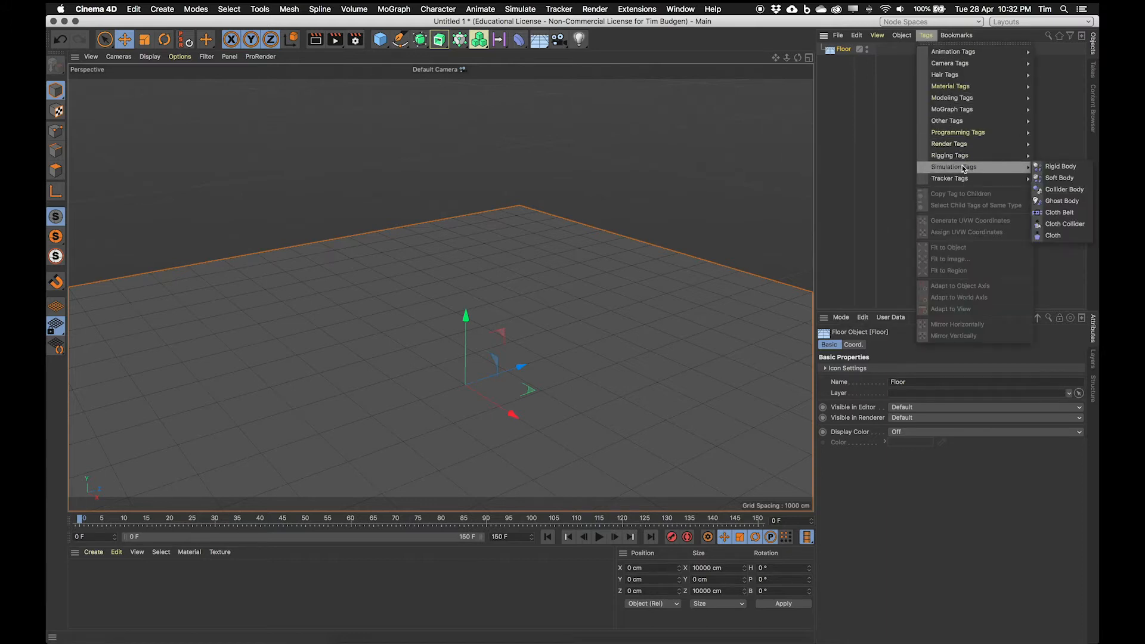
left_click(1065, 189)
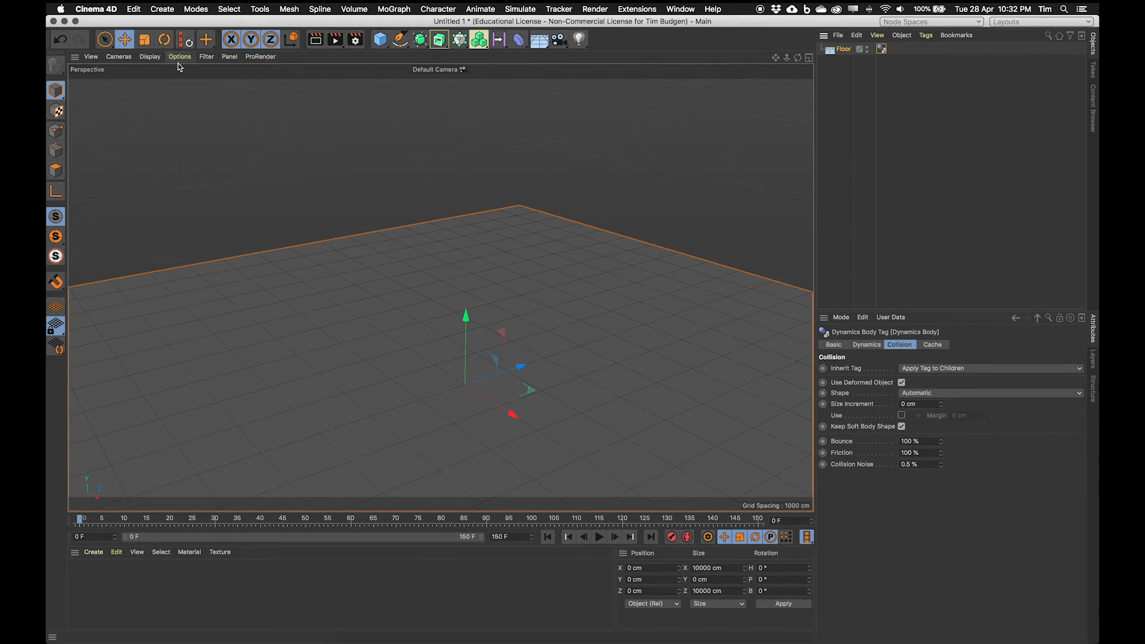
Create a cube and make it a child of a new MoGraph Cloner
left_click(163, 9)
mouse_move(185, 52)
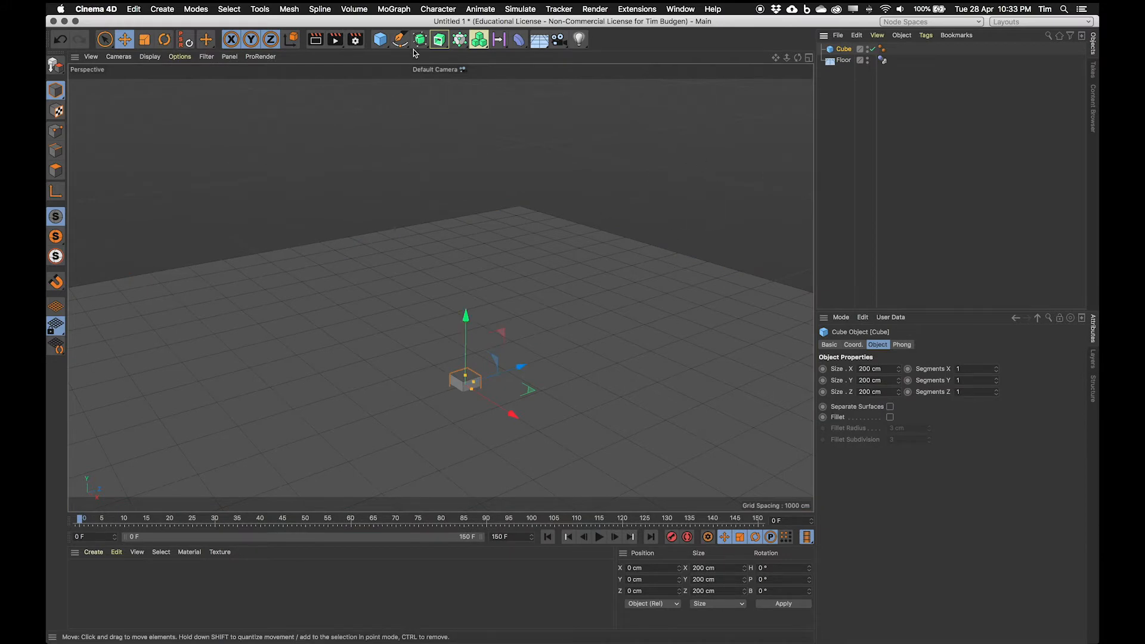
left_click(393, 9)
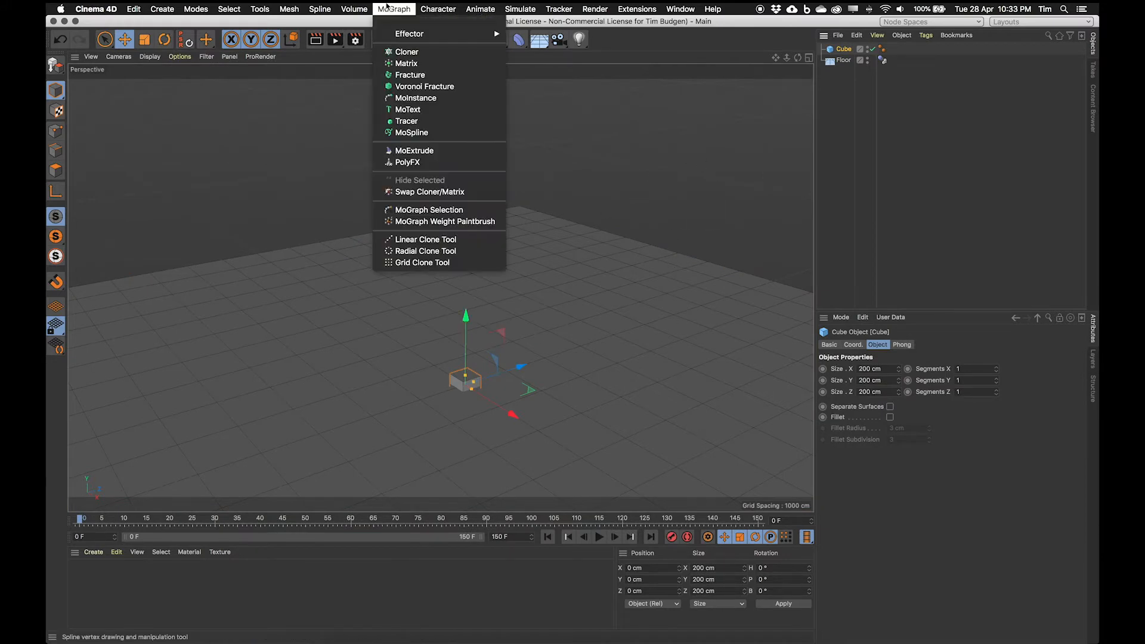
left_click(407, 52)
mouse_move(848, 63)
left_mouse_down()
mouse_move(845, 38)
mouse_move(846, 49)
left_mouse_up()
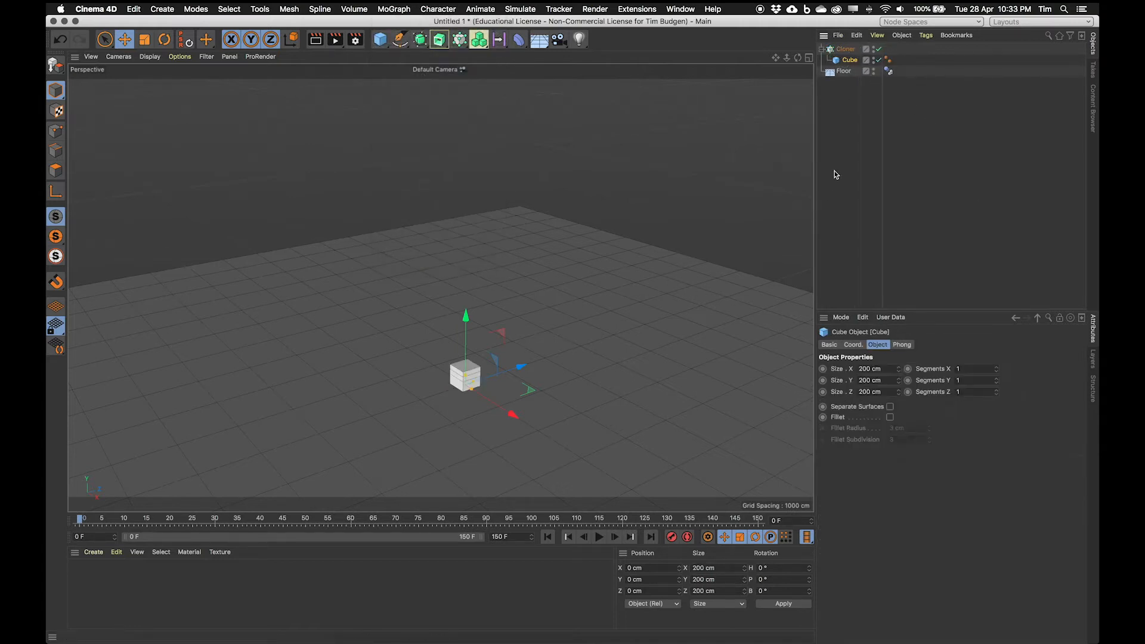
Set the cloner's mode to Grid Array
right_click_drag(454, 324, 585, 299, "alt")
middle_click_drag(585, 300, 574, 179, "alt")
right_click_drag(498, 276, 567, 311, "alt")
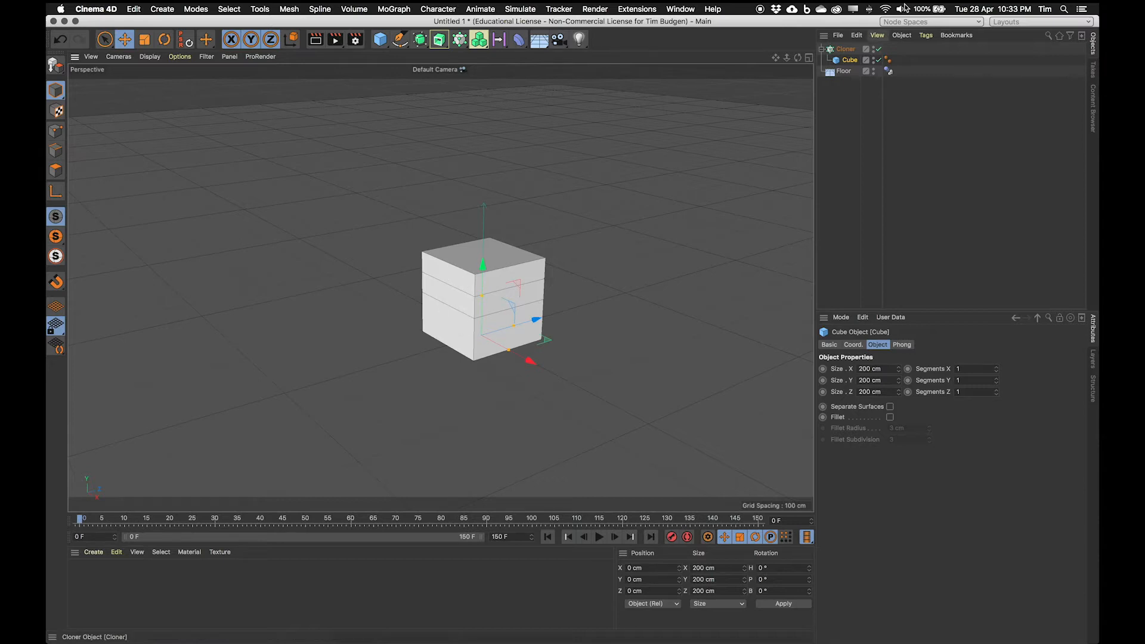
left_click(855, 49)
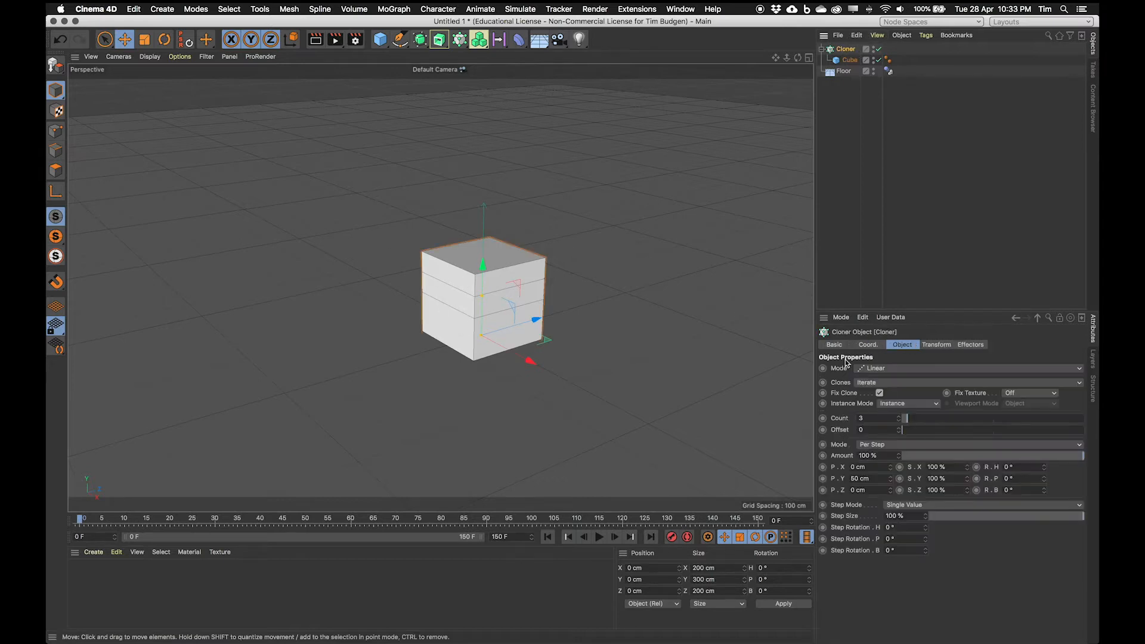
left_click(890, 370)
left_click(877, 403)
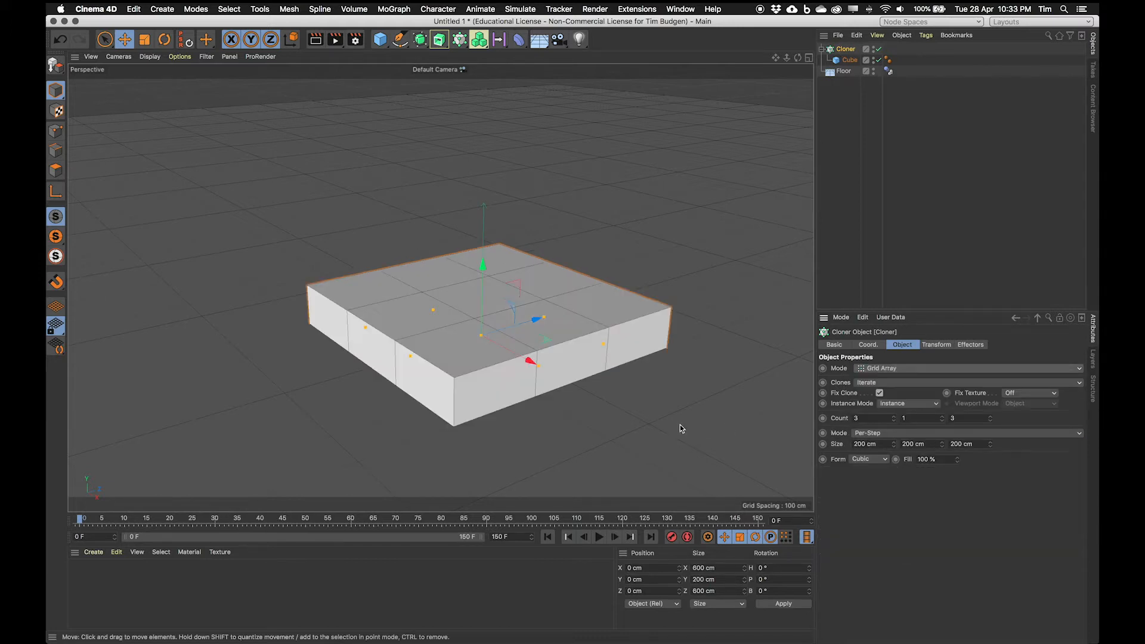
Set the cloner's grid count to 4 by 4 by 4
left_click(853, 418)
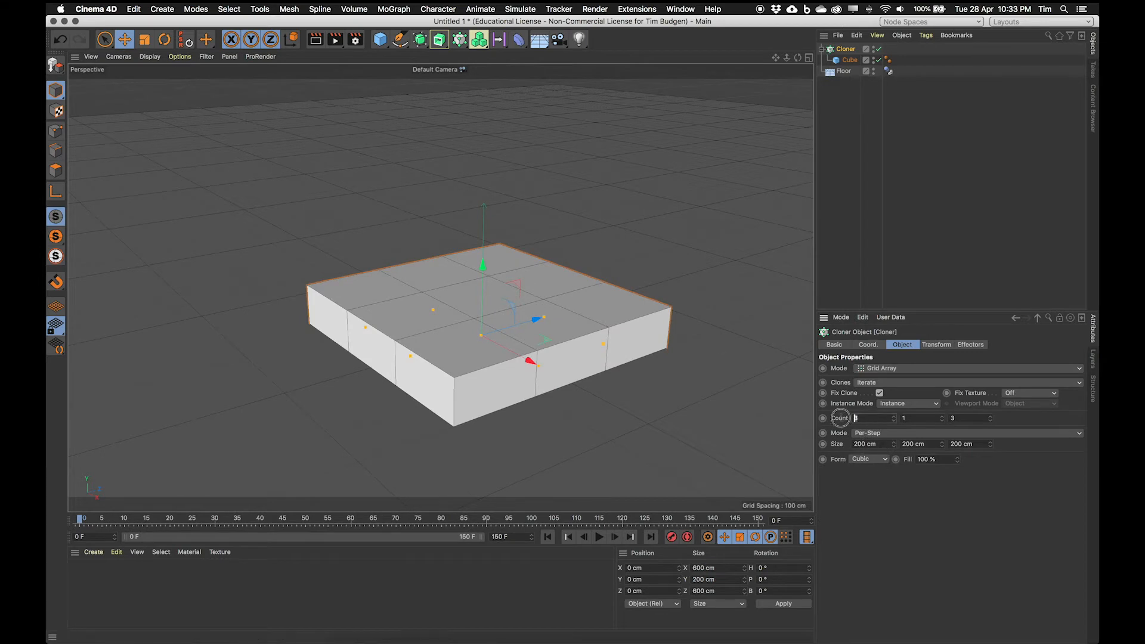
type("4")
left_click(903, 418)
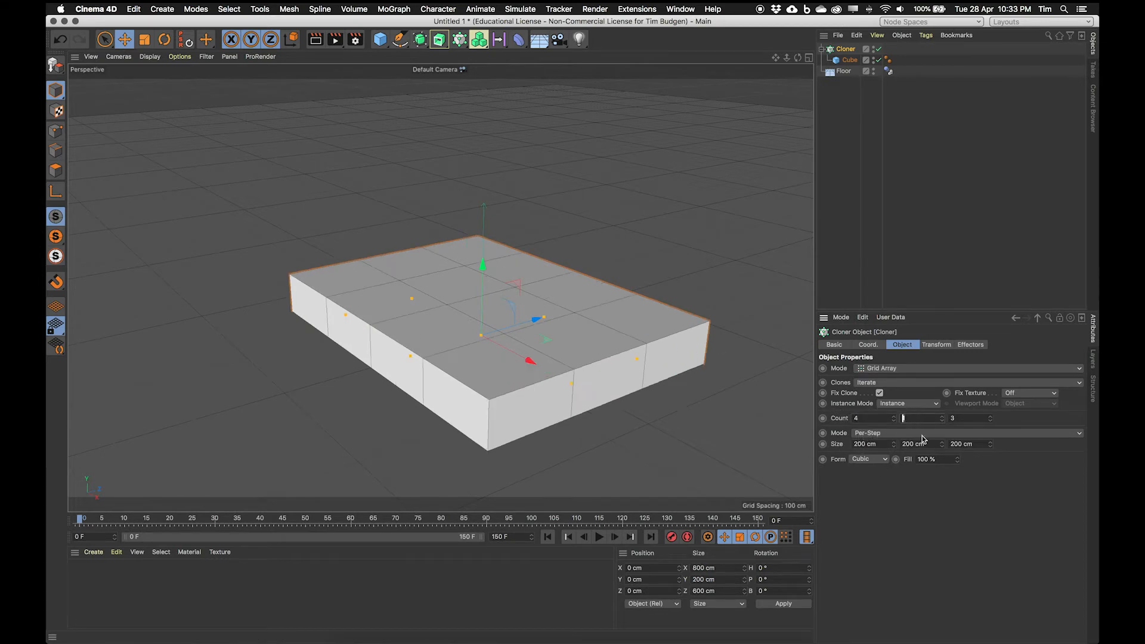
left_click(969, 418)
key("Return")
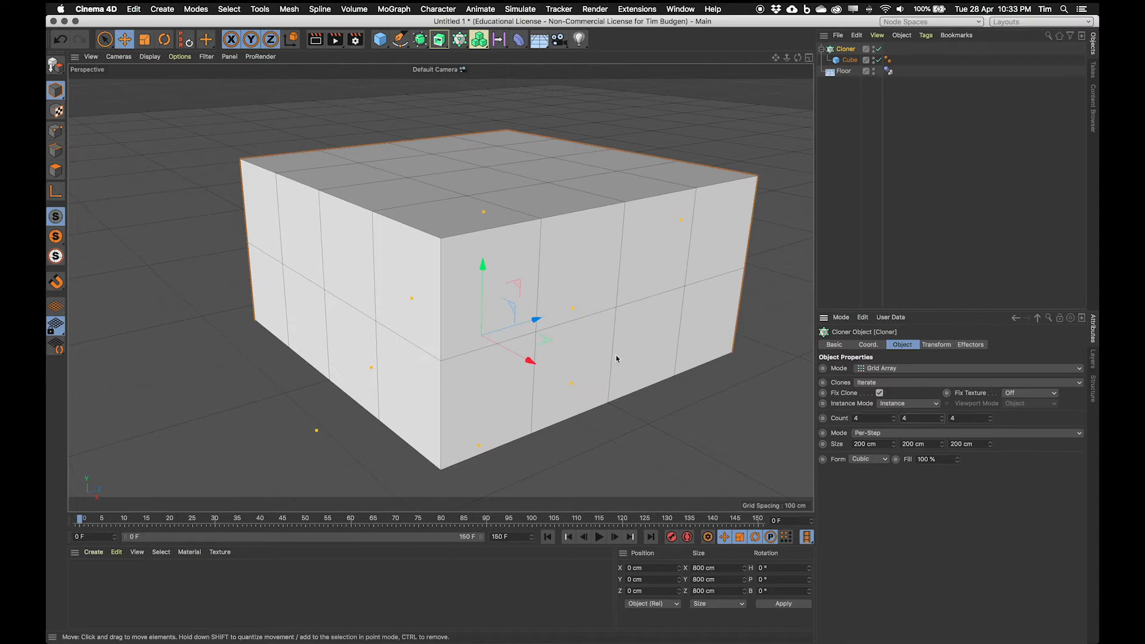
Space out the clones by setting the per-step grid size to 220 cm on all three axes
left_click(886, 444)
type("220")
key("Return")
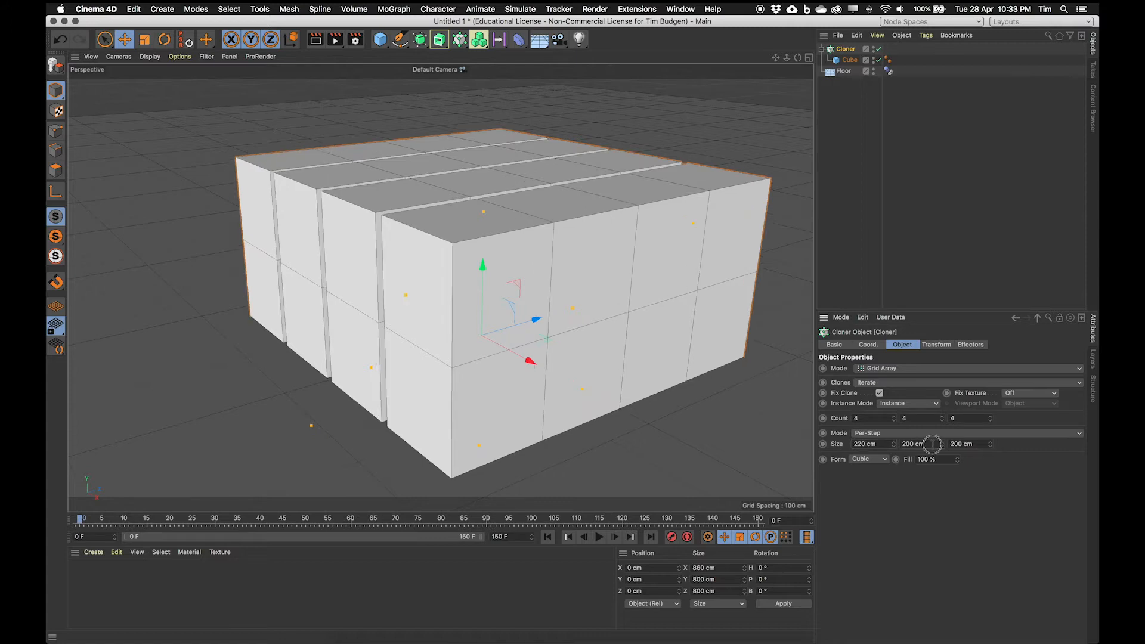
type("220")
key("Return")
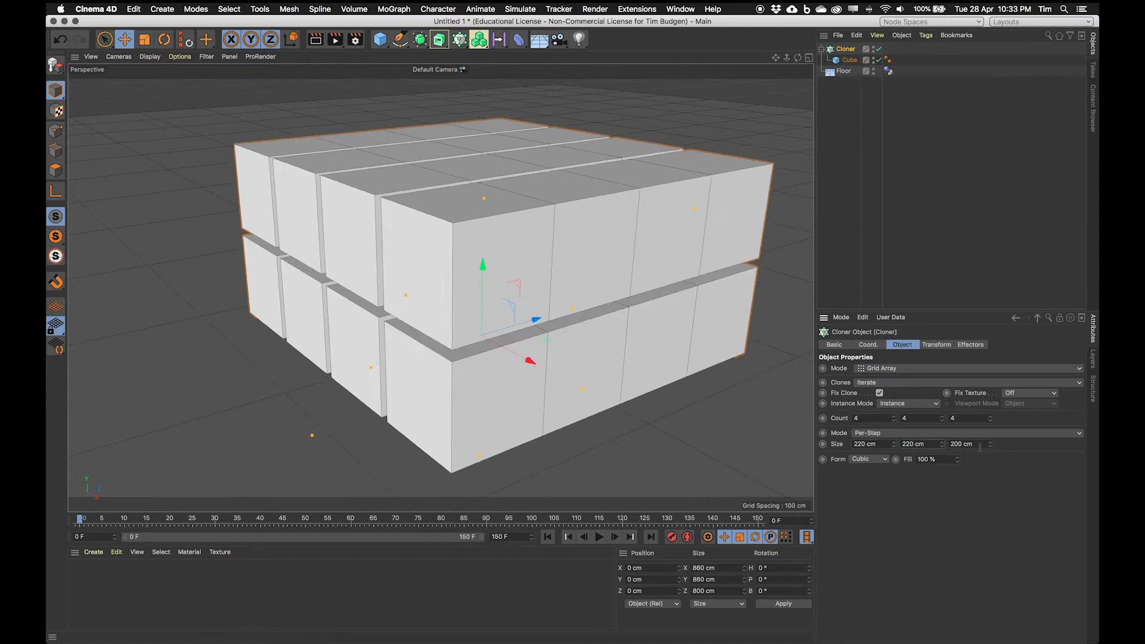
left_click(976, 447)
type("220")
key("Return")
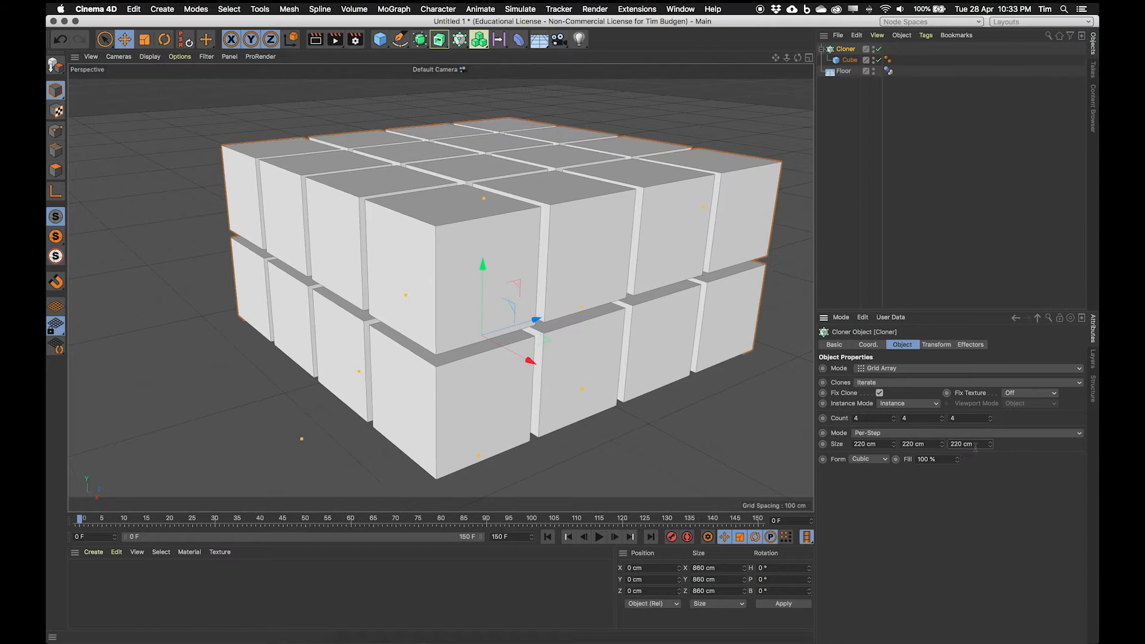
Raise the cloner along the Y axis to about 2180 cm above the floor
scroll(392, 286, "down", 5)
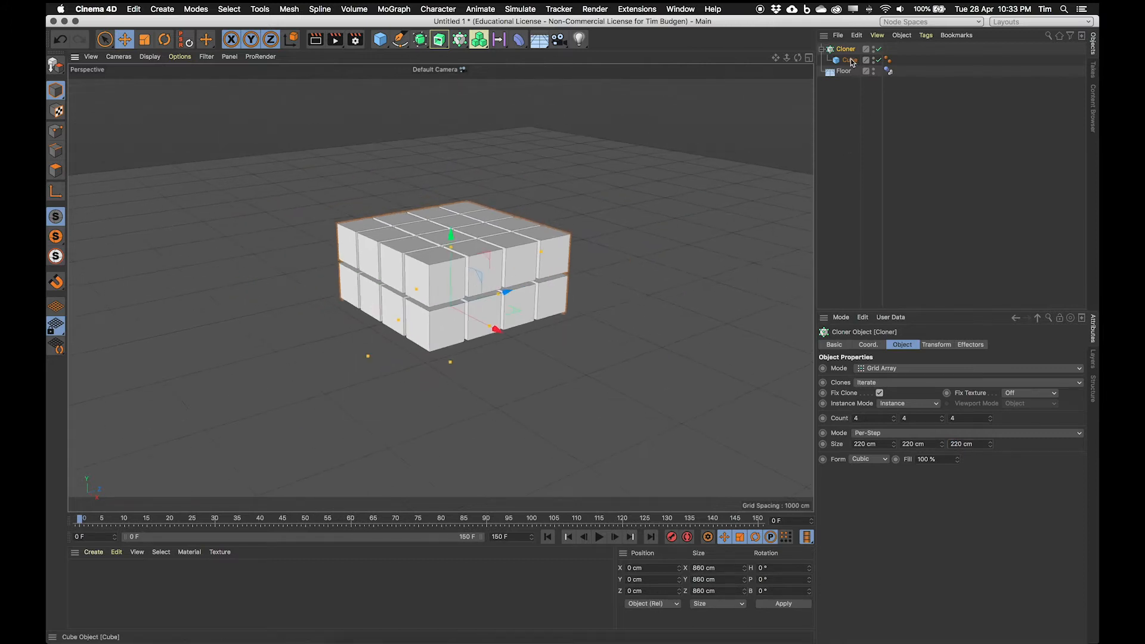
left_click_drag(455, 235, 480, 74)
scroll(500, 340, "down", 5)
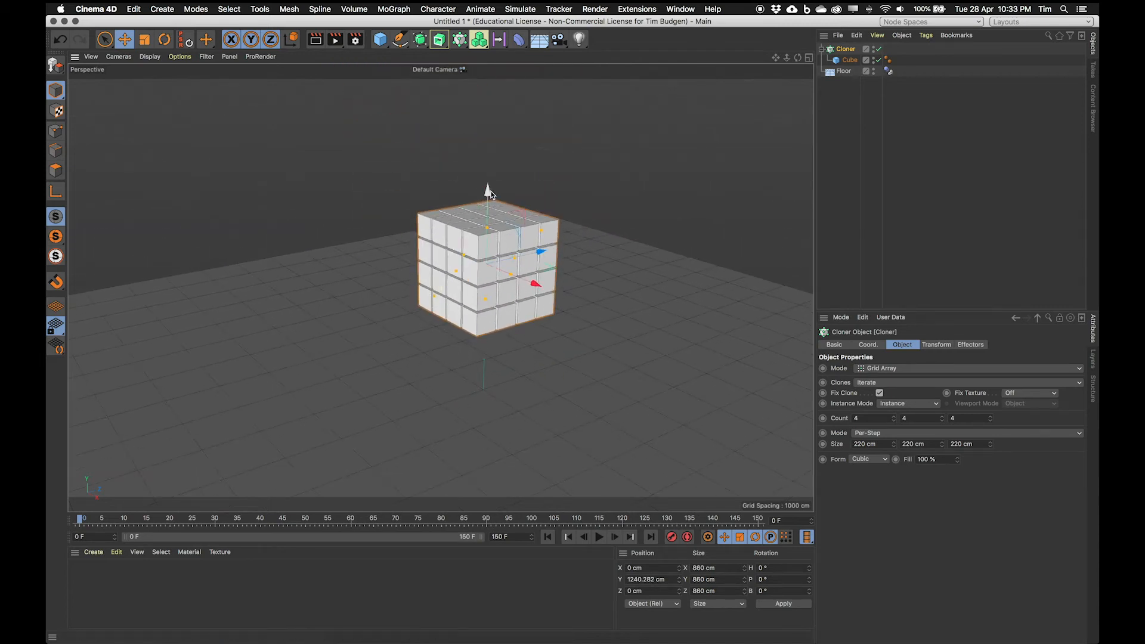
left_click_drag(488, 191, 514, 84)
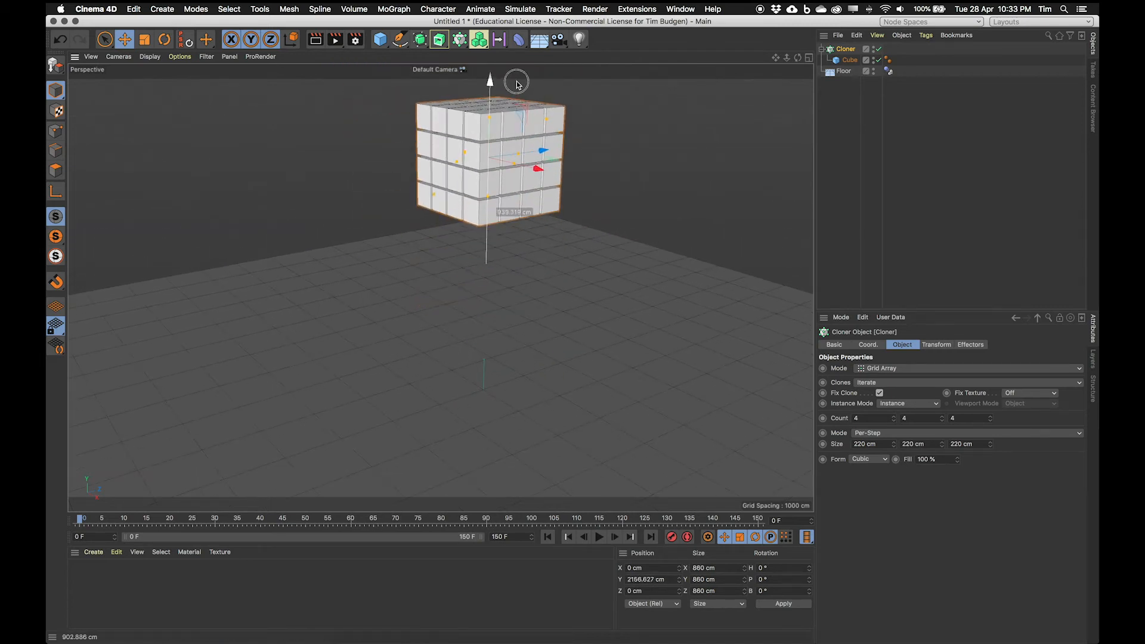
middle_click_drag(626, 174, 586, 196, "alt")
right_click_drag(585, 196, 549, 196, "alt")
middle_click_drag(536, 244, 566, 233, "alt")
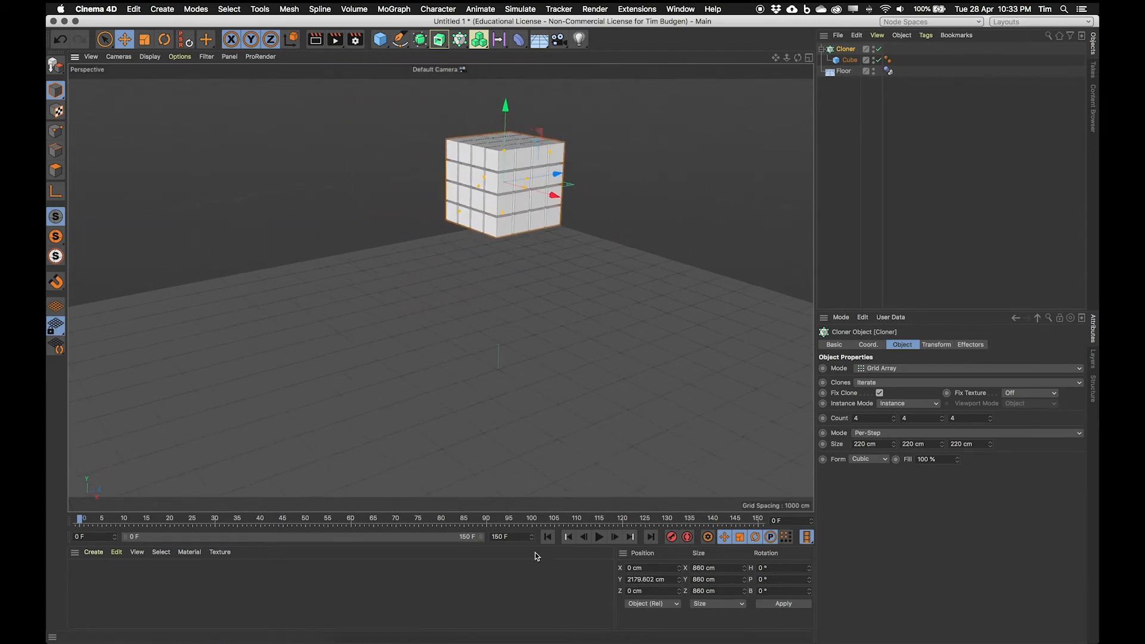
Play the animation to check whether the clones fall and return to the first frame
left_click(600, 537)
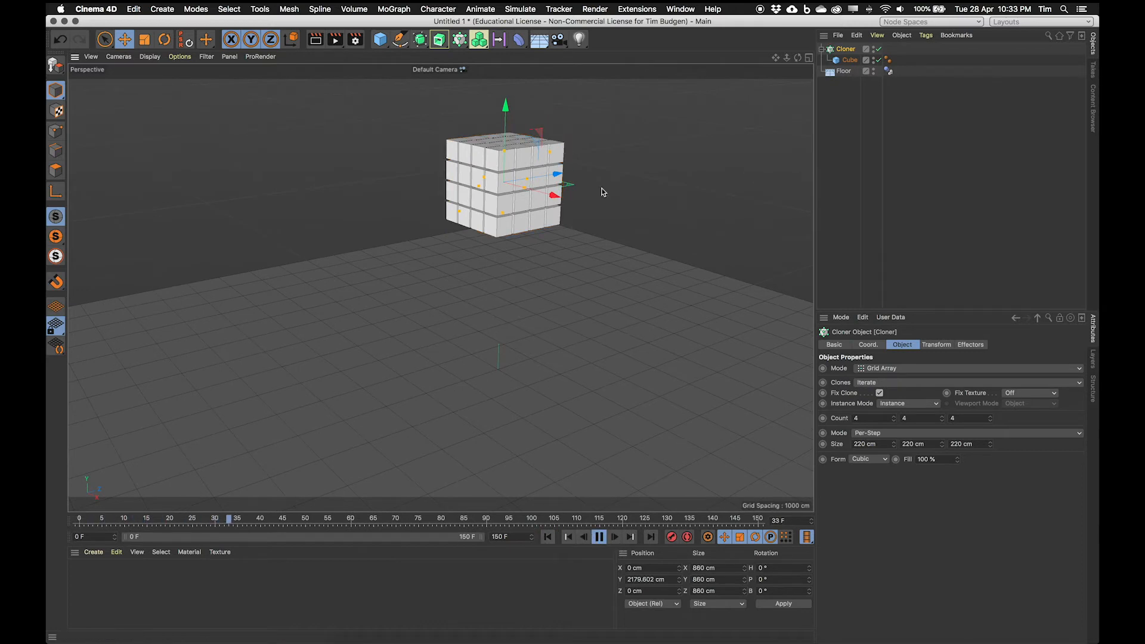
left_click(600, 537)
left_click(547, 537)
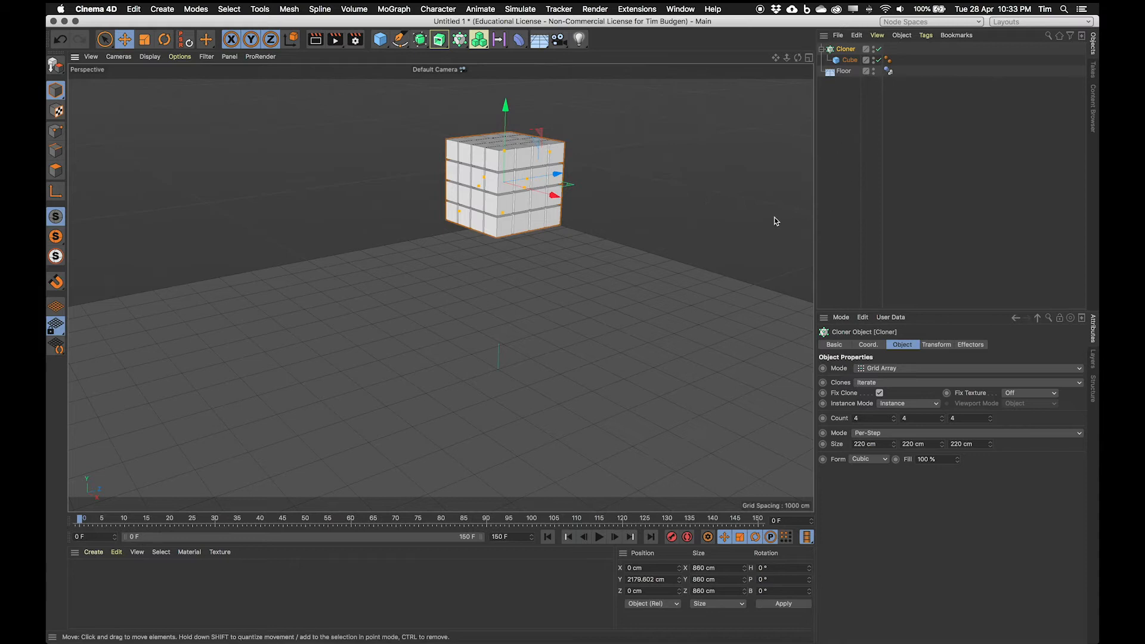
Add a Rigid Body simulation tag to the cube inside the cloner
left_click(845, 61)
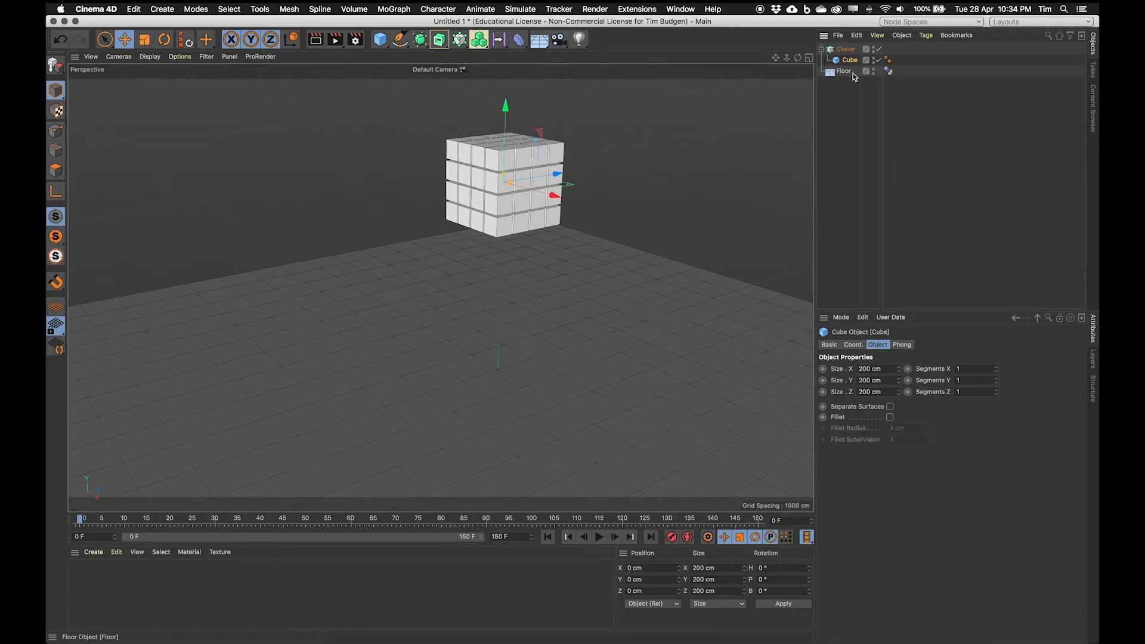
left_click(926, 36)
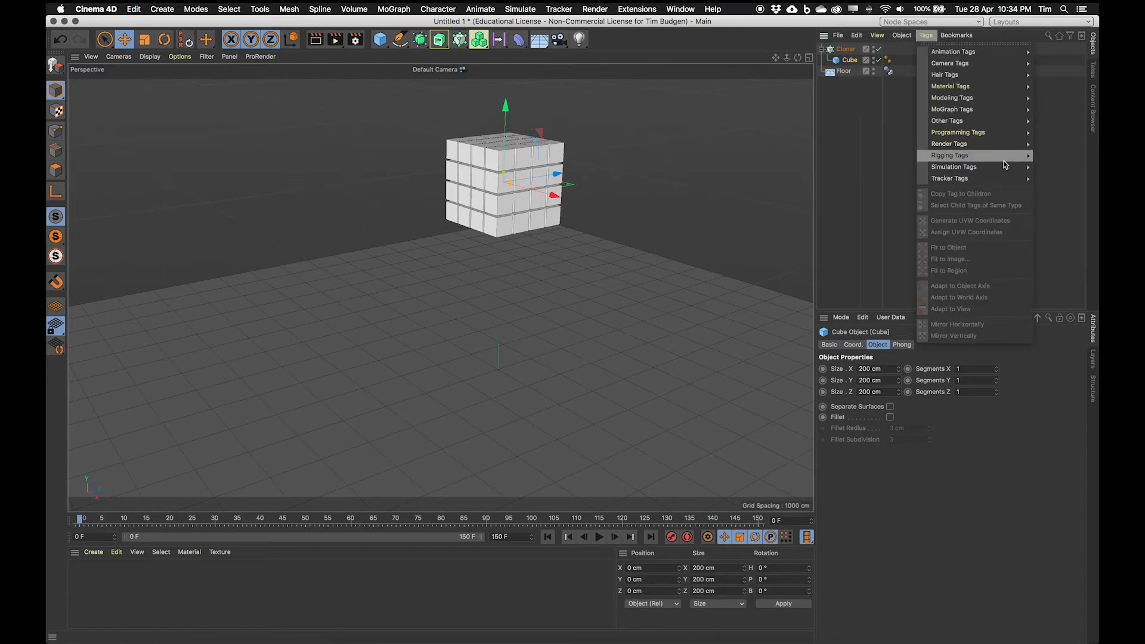
mouse_move(1001, 168)
left_click(1061, 167)
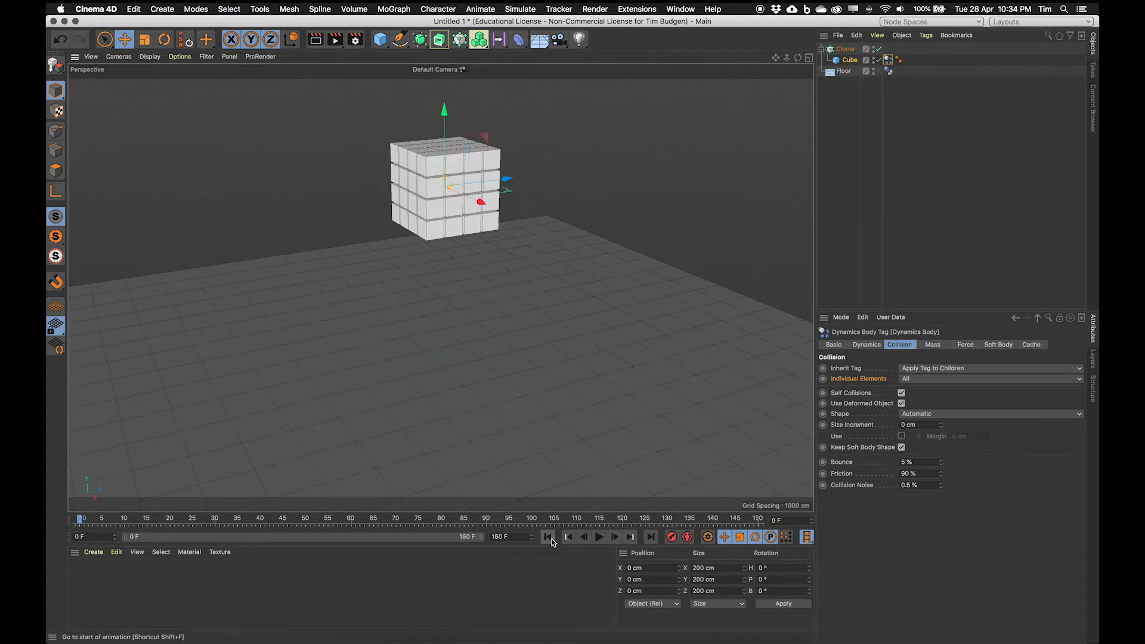
Preview the simulation from the first frame and delete the Dynamics Body tag from the cube
left_click(599, 536)
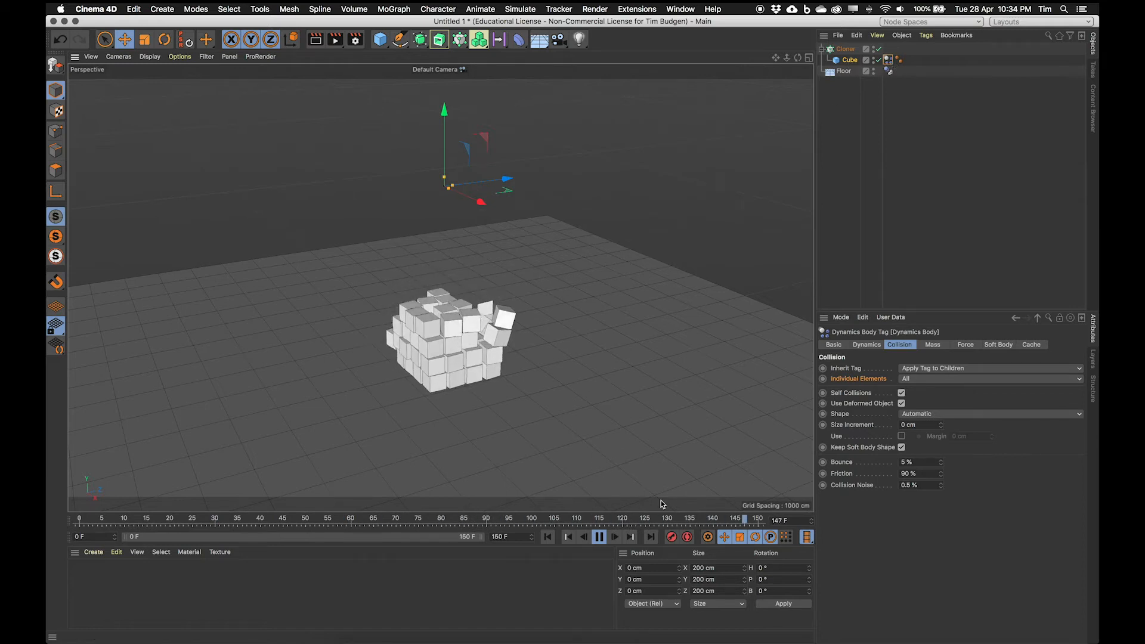
left_click(599, 537)
left_click(548, 537)
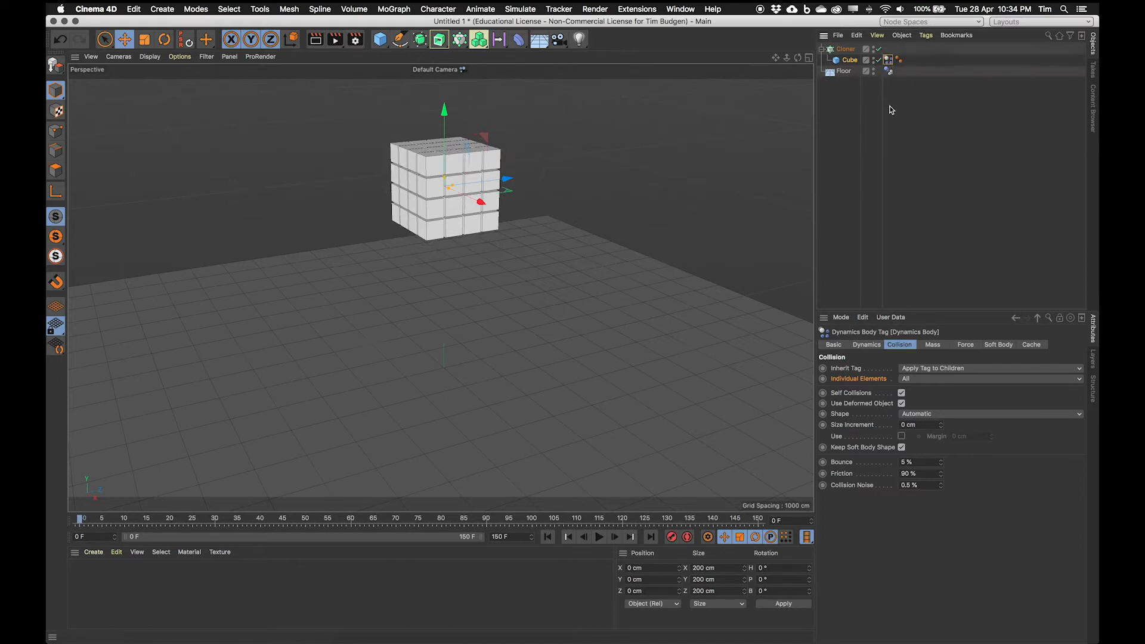
key("Delete")
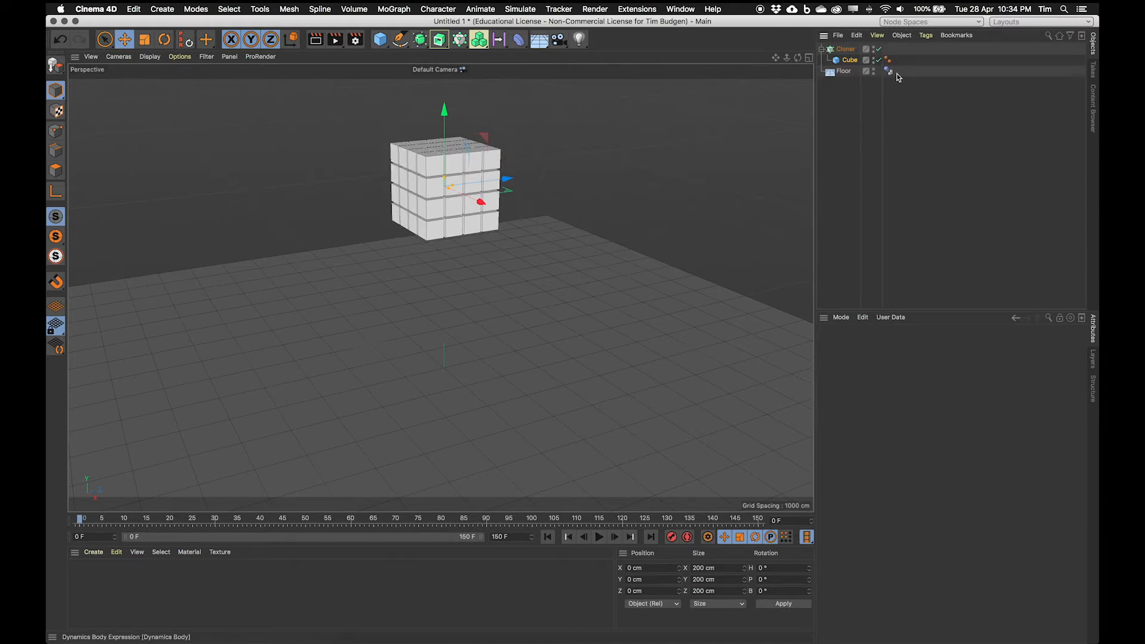
Add a Rigid Body simulation tag to the cloner
left_click(849, 51)
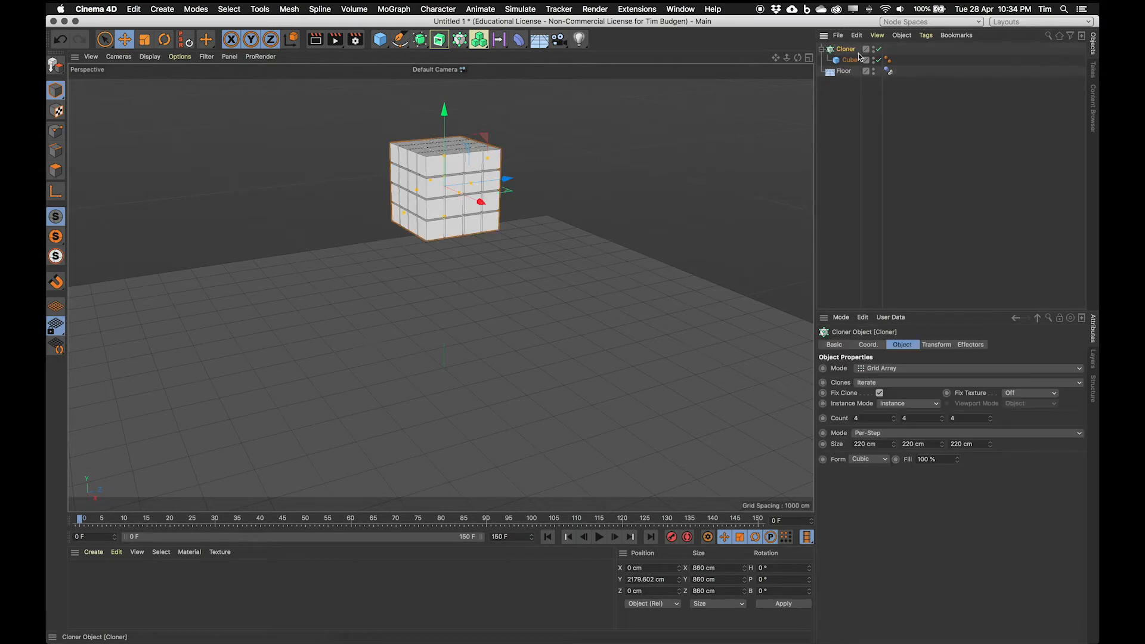
left_click(926, 36)
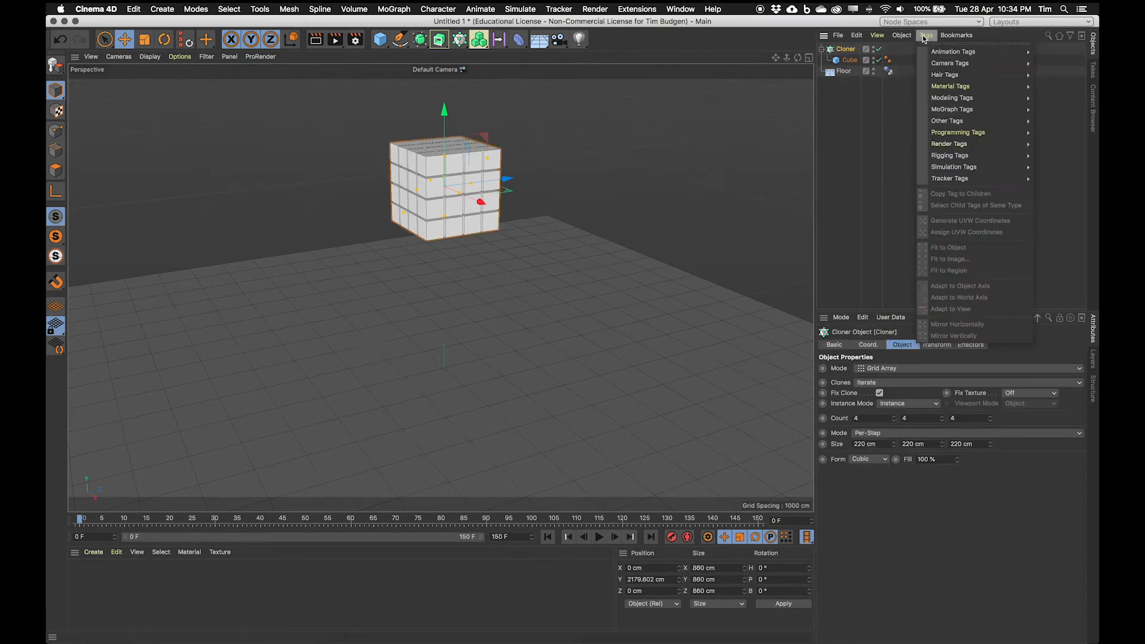
mouse_move(1003, 167)
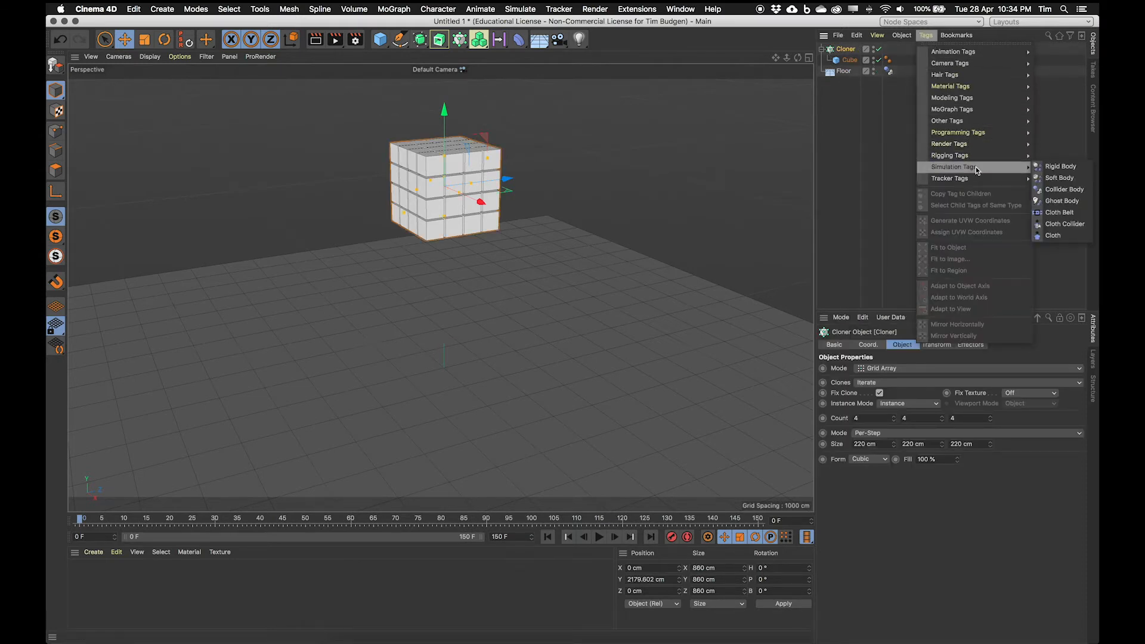
left_click(1061, 167)
Preview the simulation with the tagged cloner from the first frame and open the collision settings of its Dynamics Body tag
left_click_drag(464, 286, 528, 280, "alt")
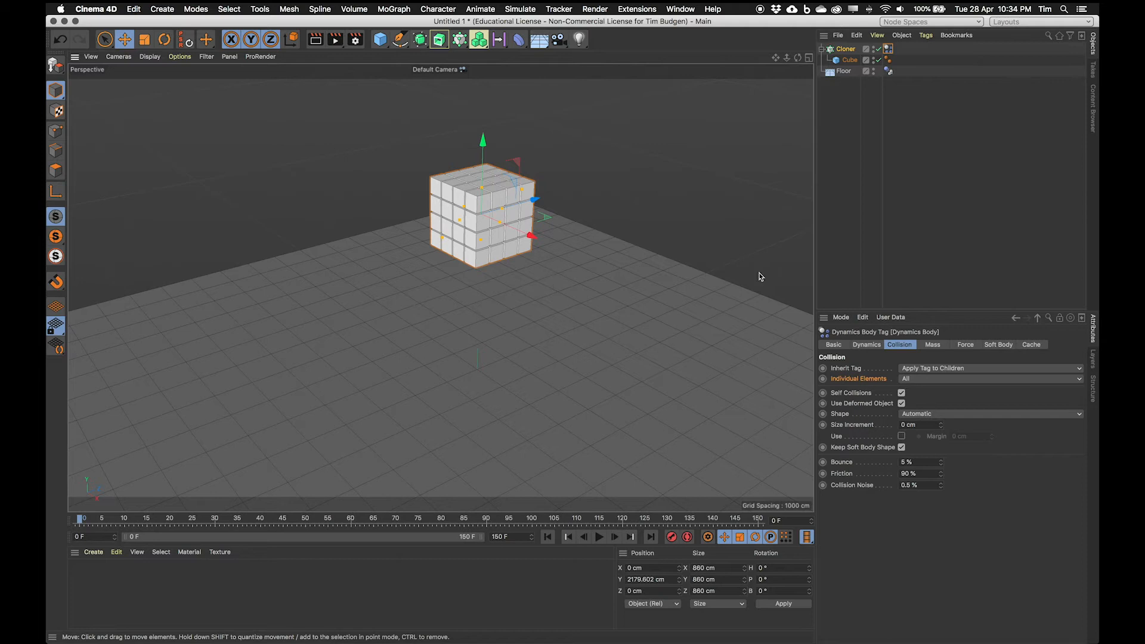
left_click(846, 49)
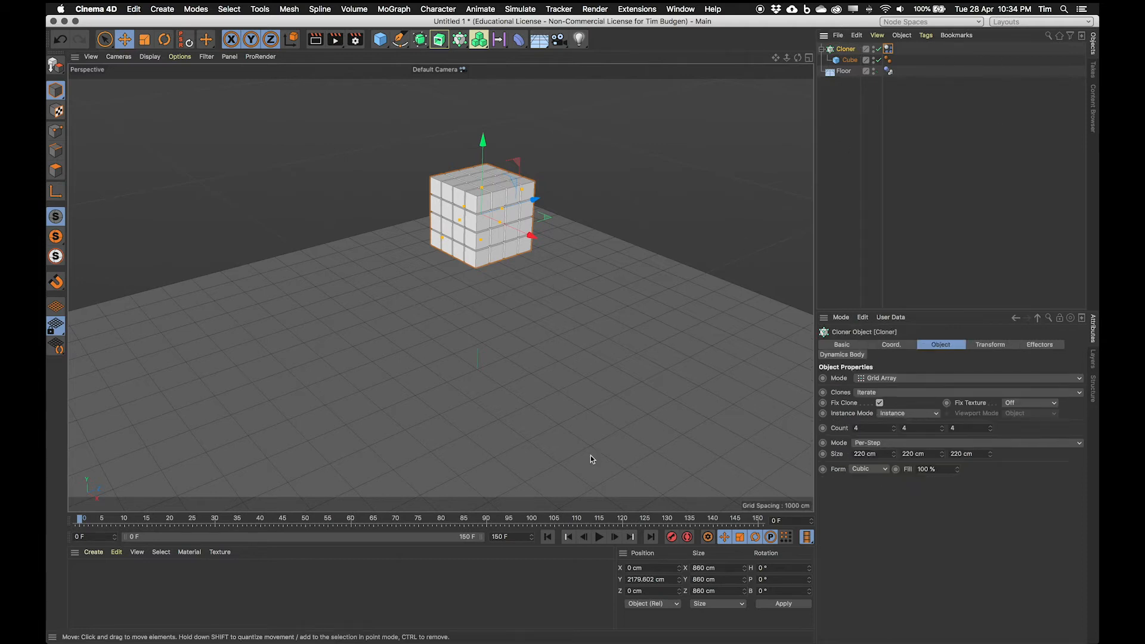
left_click(600, 537)
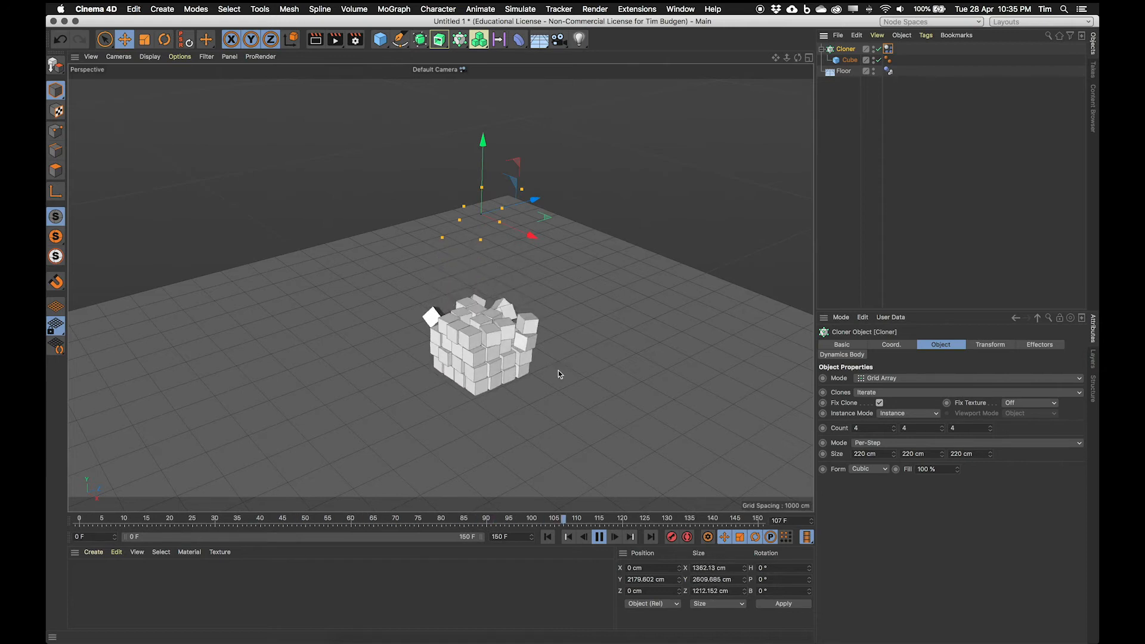
left_click(548, 537)
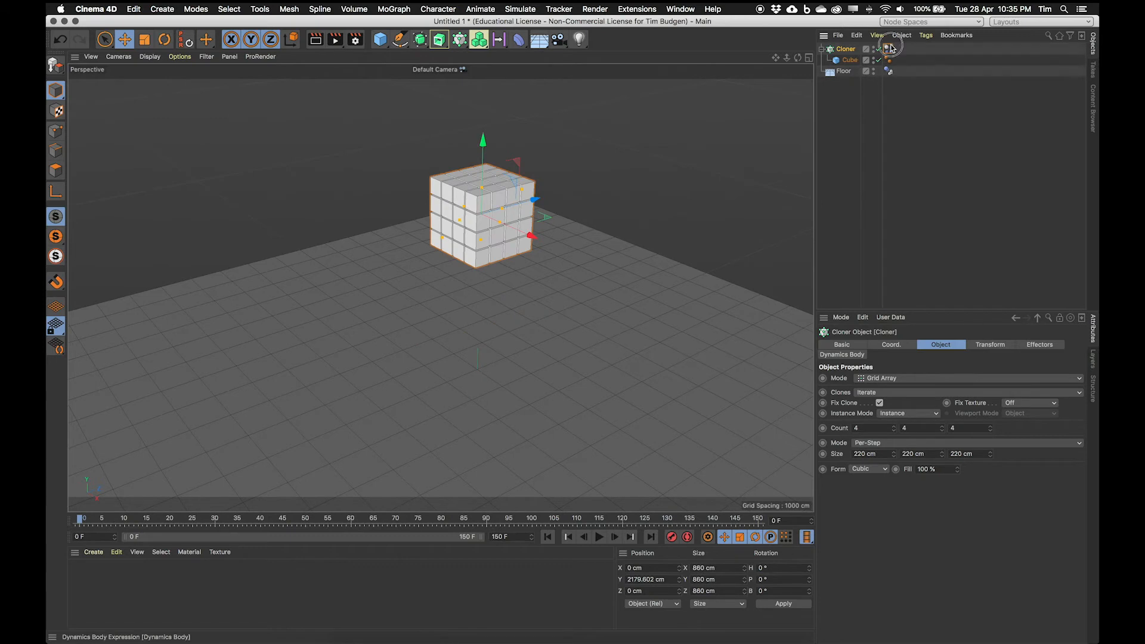
left_click(889, 48)
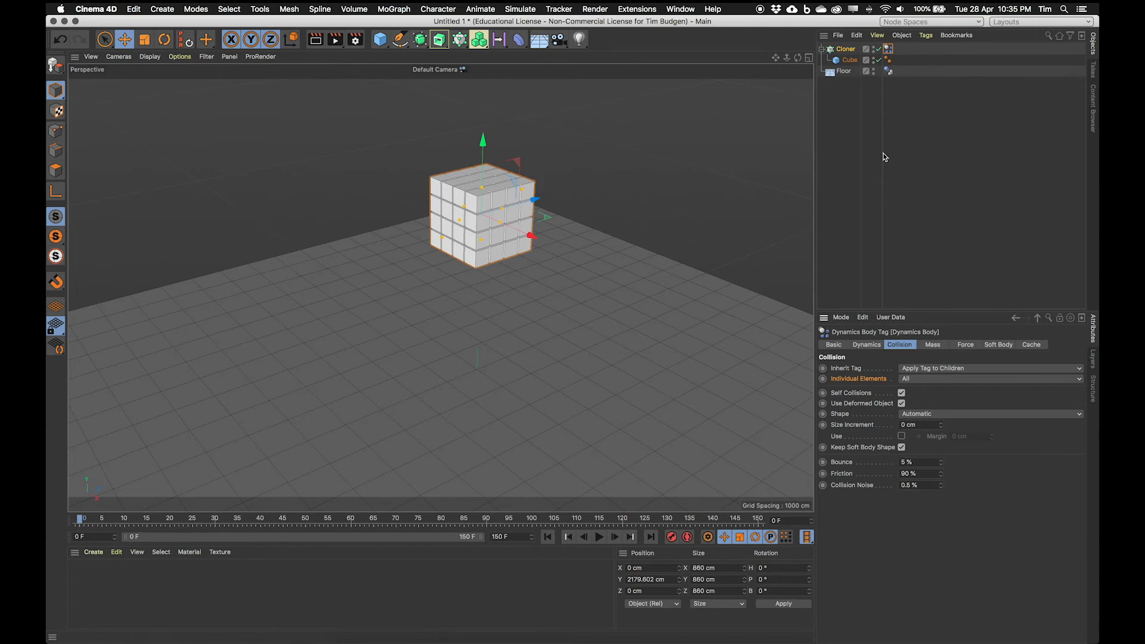
Set Individual Elements to Off in the cloner's collision settings and preview the simulation from the first frame
left_click(935, 383)
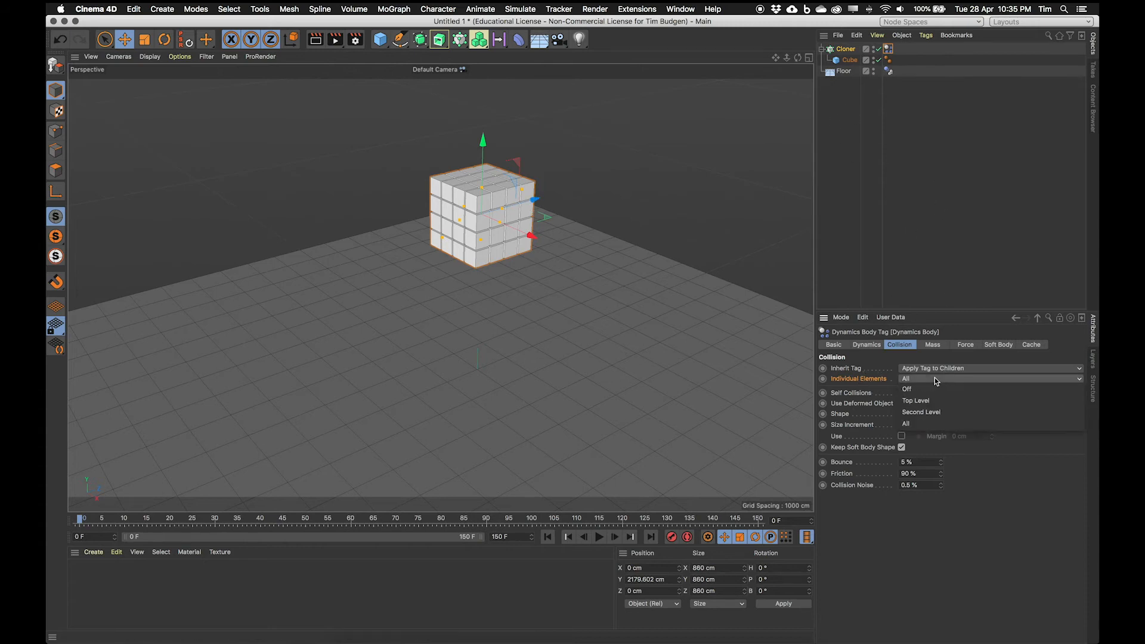
left_click(929, 391)
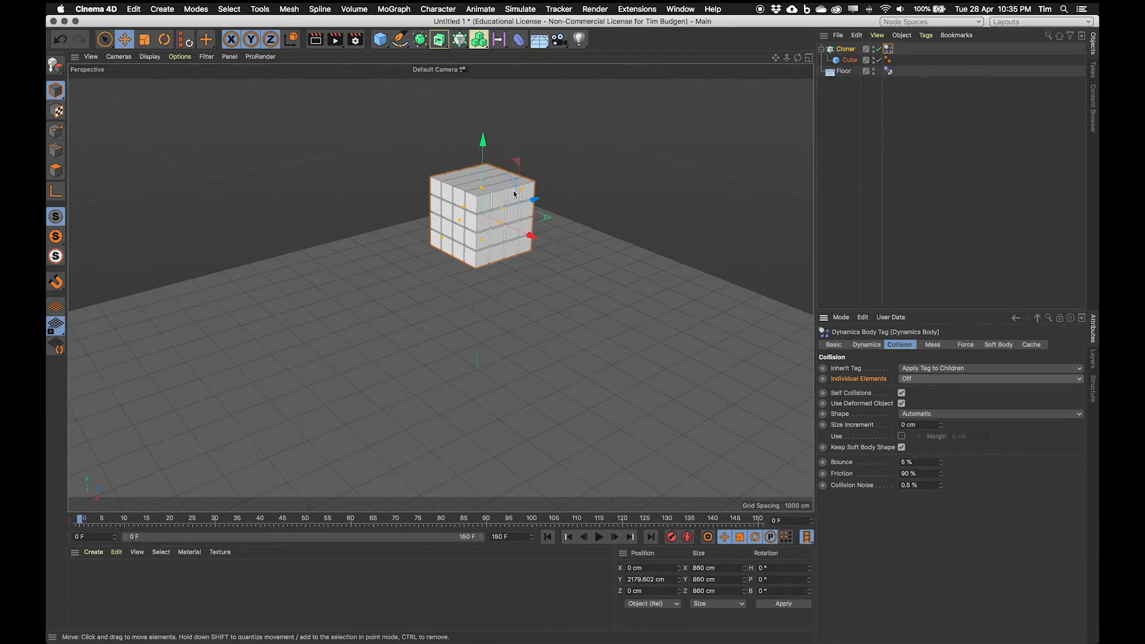
left_click(600, 537)
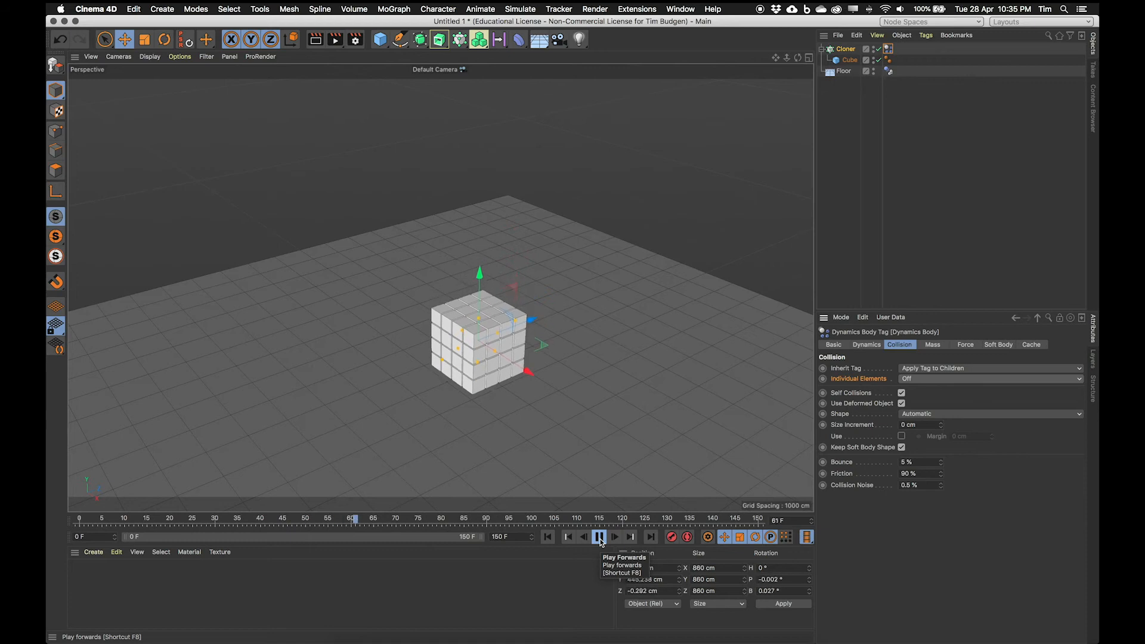
left_click(600, 538)
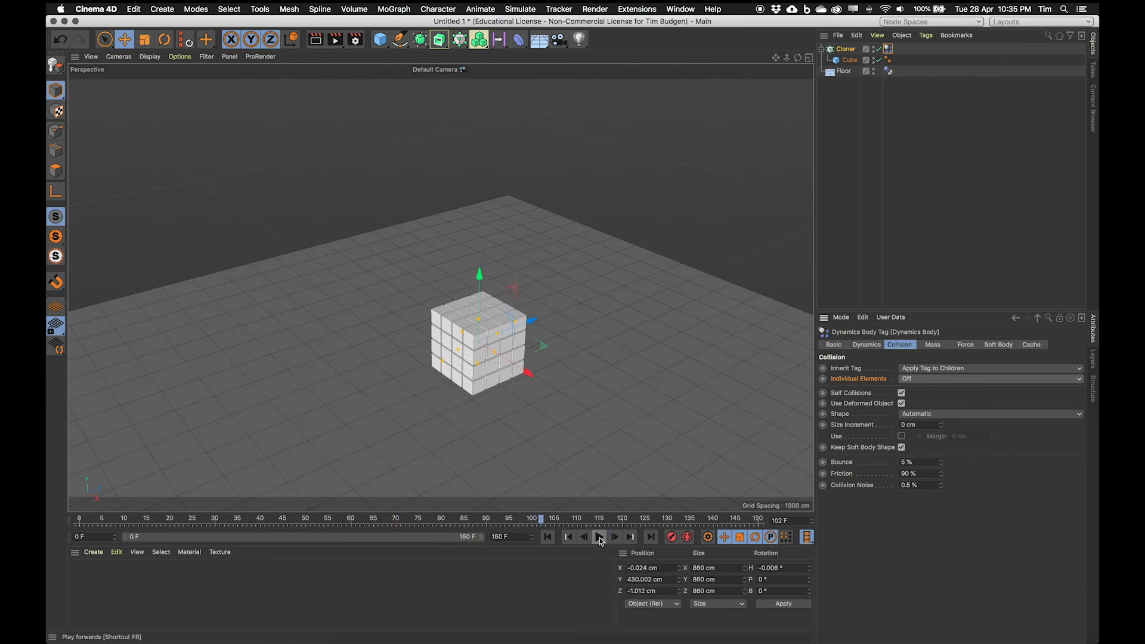
left_click(549, 538)
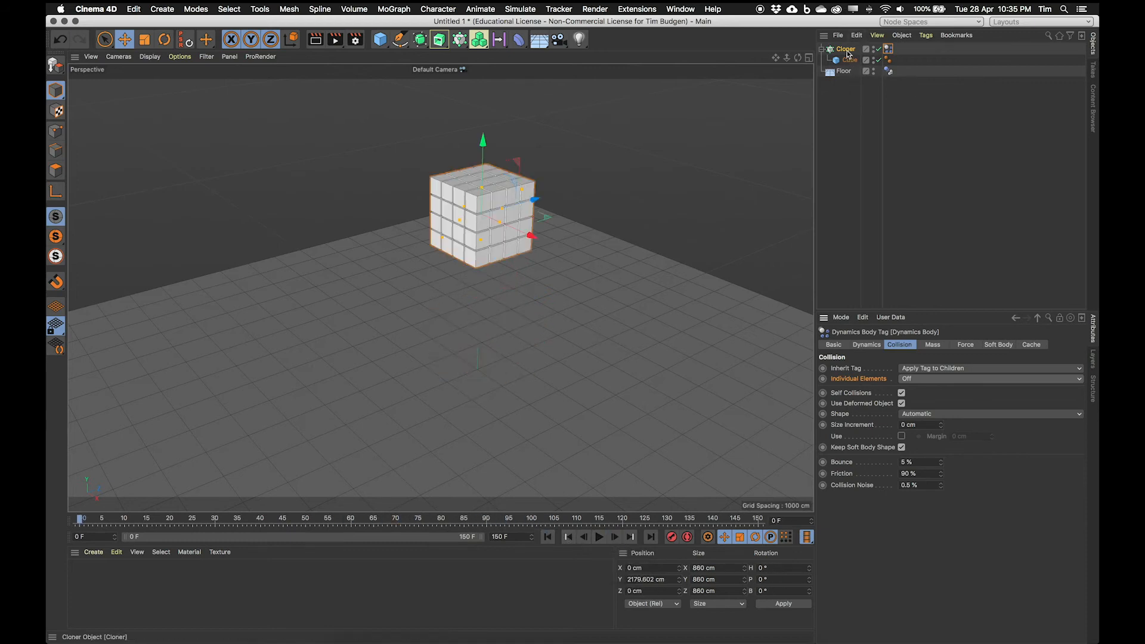
Rotate the cloner freehand to a tilt of about 2° heading, 11° pitch and 42° bank
left_click(847, 53)
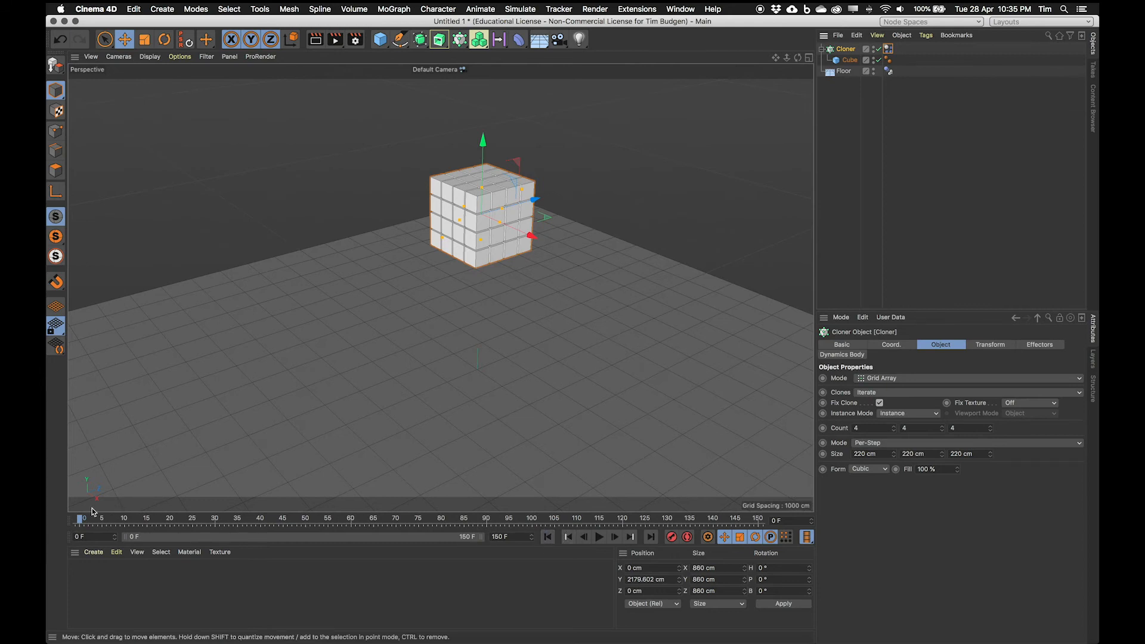
left_click(164, 39)
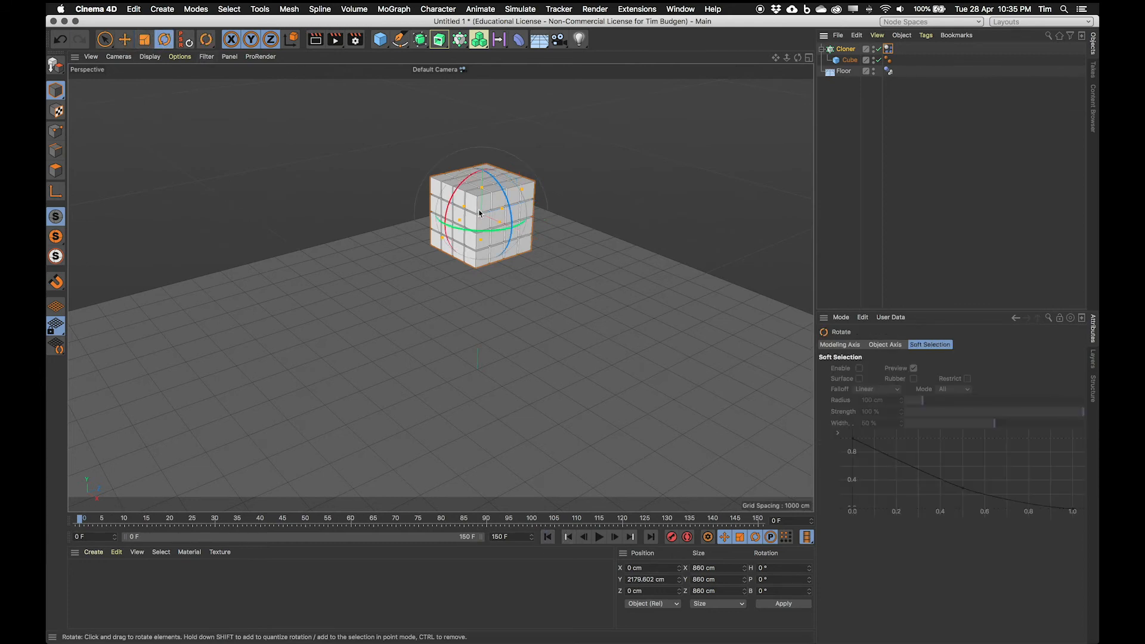
left_click_drag(501, 212, 507, 253)
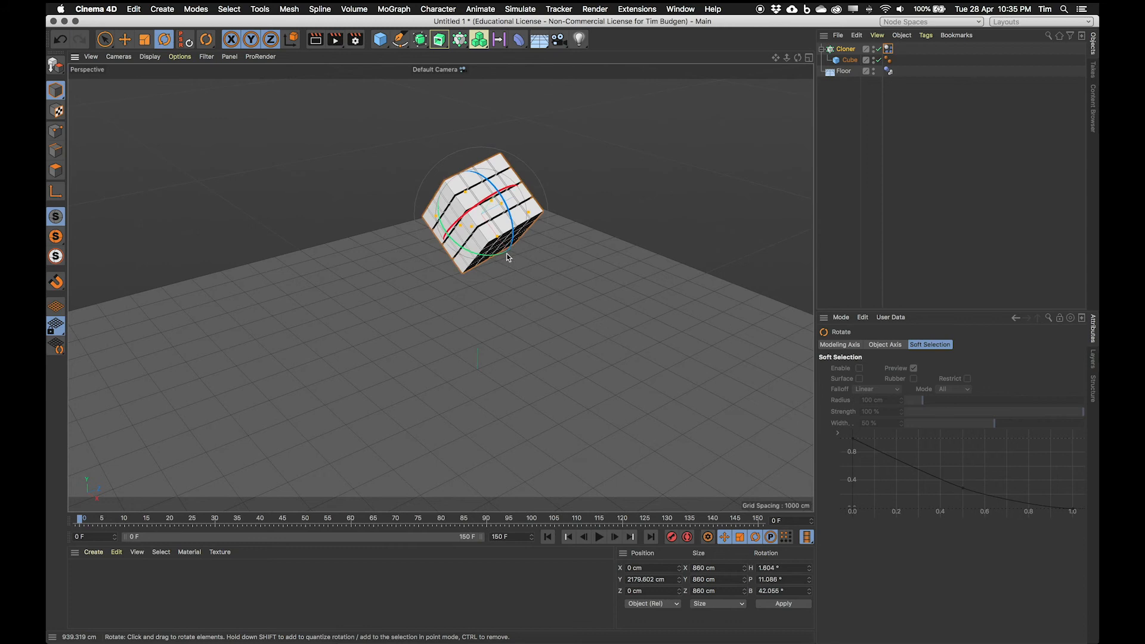
left_click(125, 39)
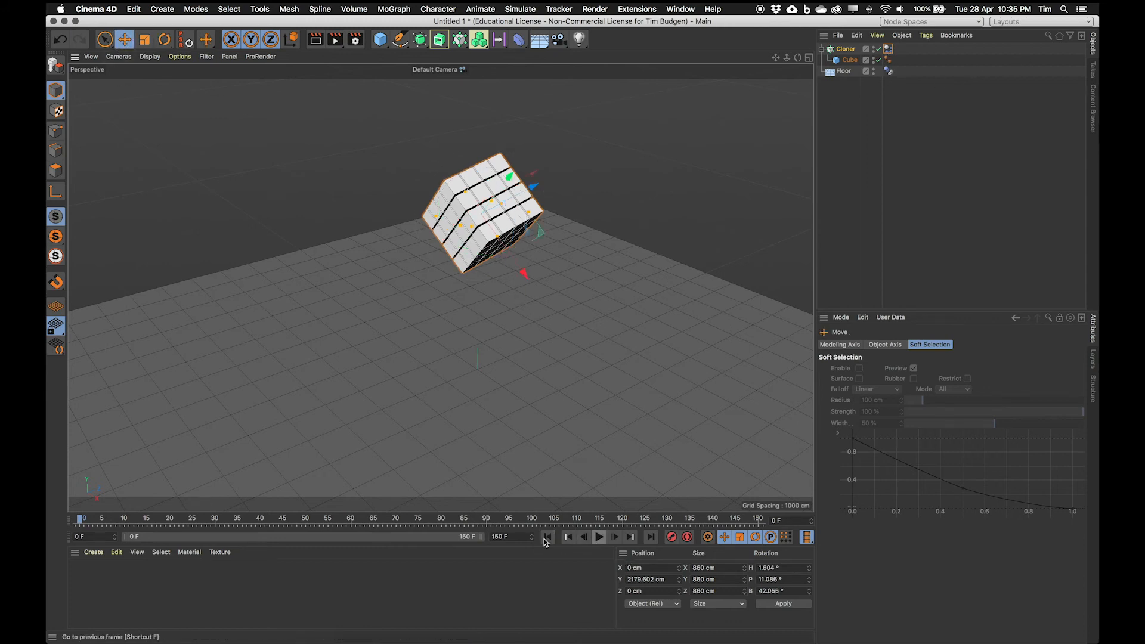
Lengthen the animation to 250 frames and extend the preview range to frame 250
left_click(520, 538)
key("Return")
left_click_drag(346, 538, 480, 538)
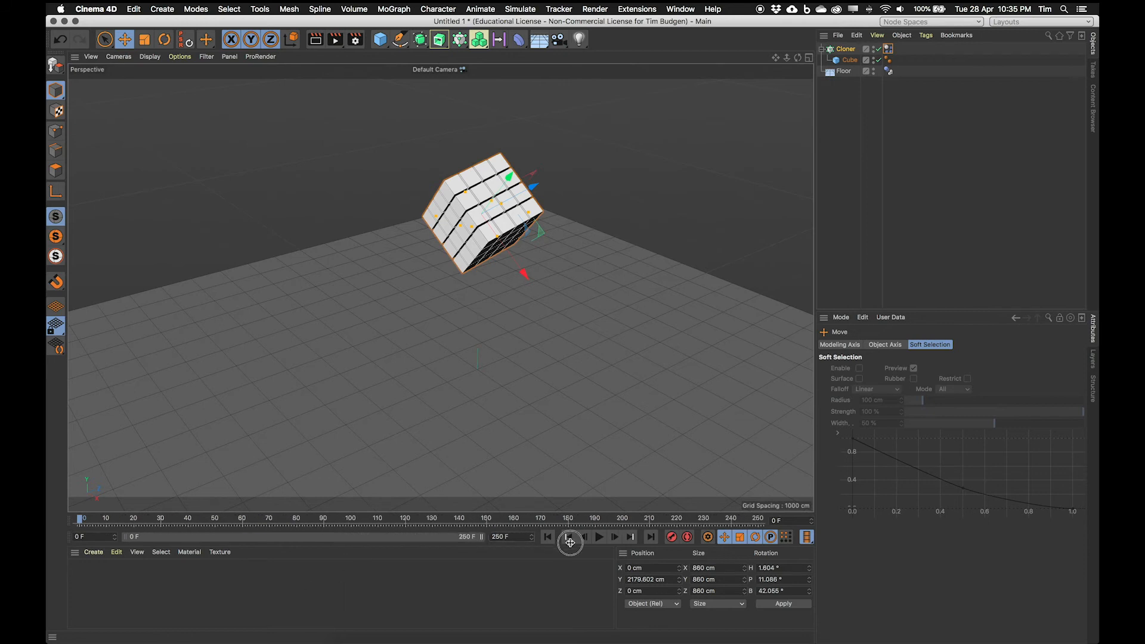
Preview the tilted cloner's fall onto the floor
left_click(599, 537)
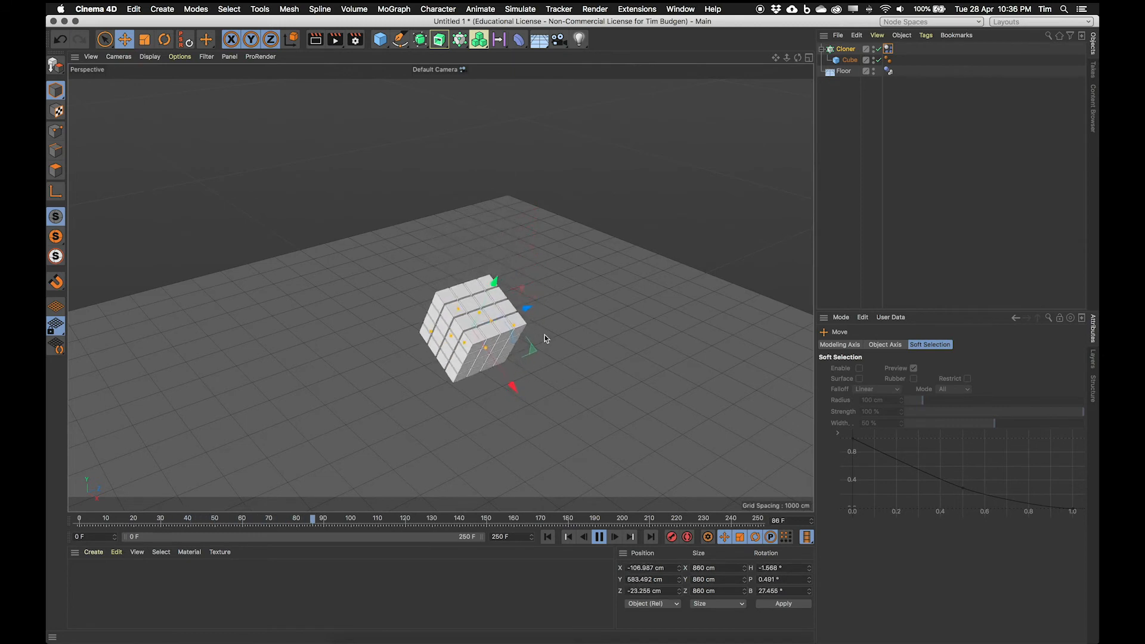
left_click(599, 537)
left_click(600, 537)
Set the Bounce of the cloner's Dynamics Body tag to 45% with playback stopped
left_click(888, 49)
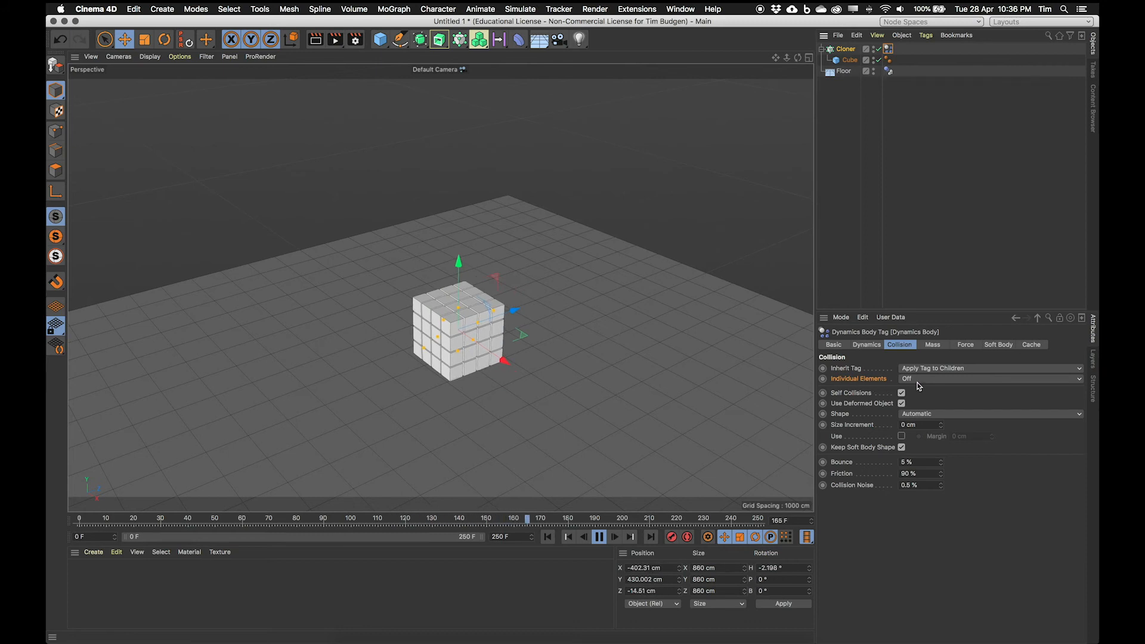
left_click(602, 537)
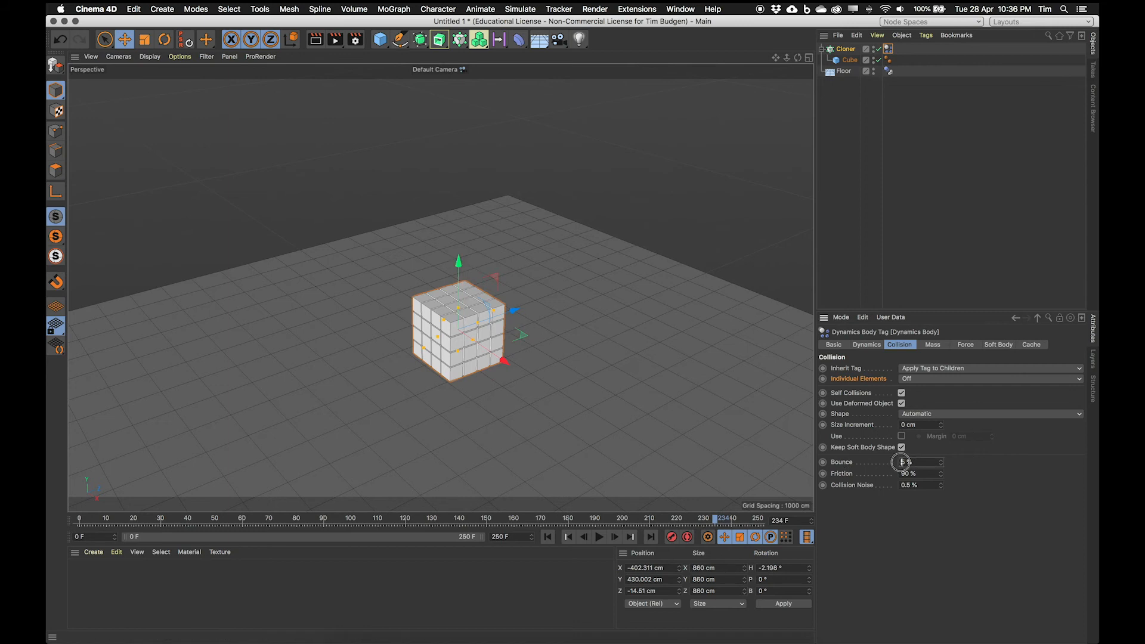
type("4")
key("Return")
Preview the bouncing cloner twice from the first frame and return to frame 0
left_click(548, 537)
left_click(599, 537)
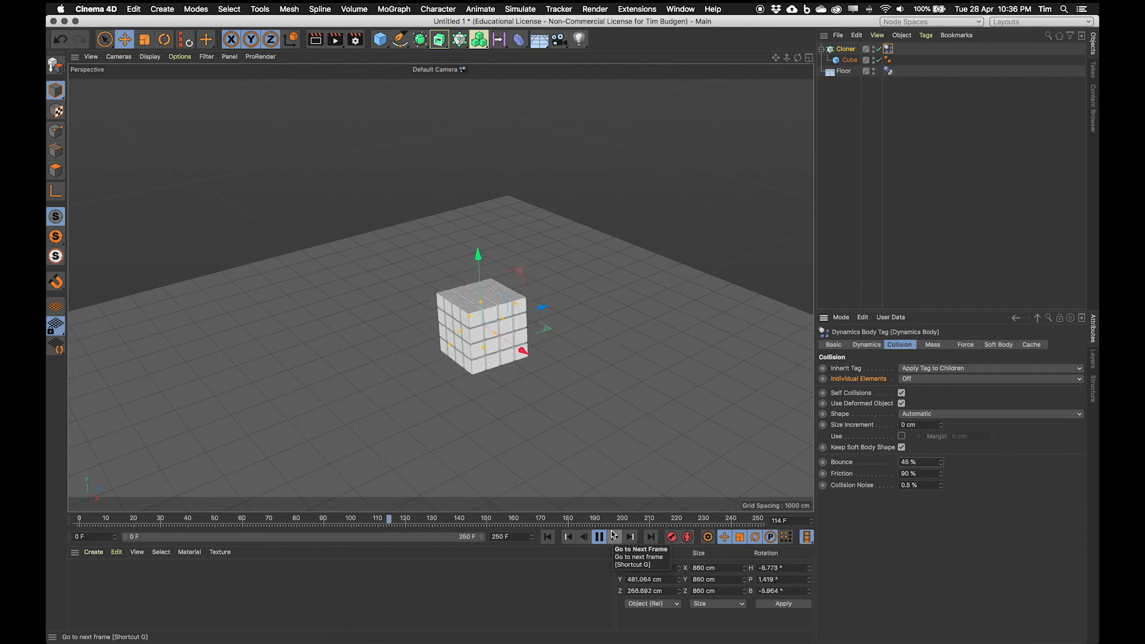
left_click(600, 537)
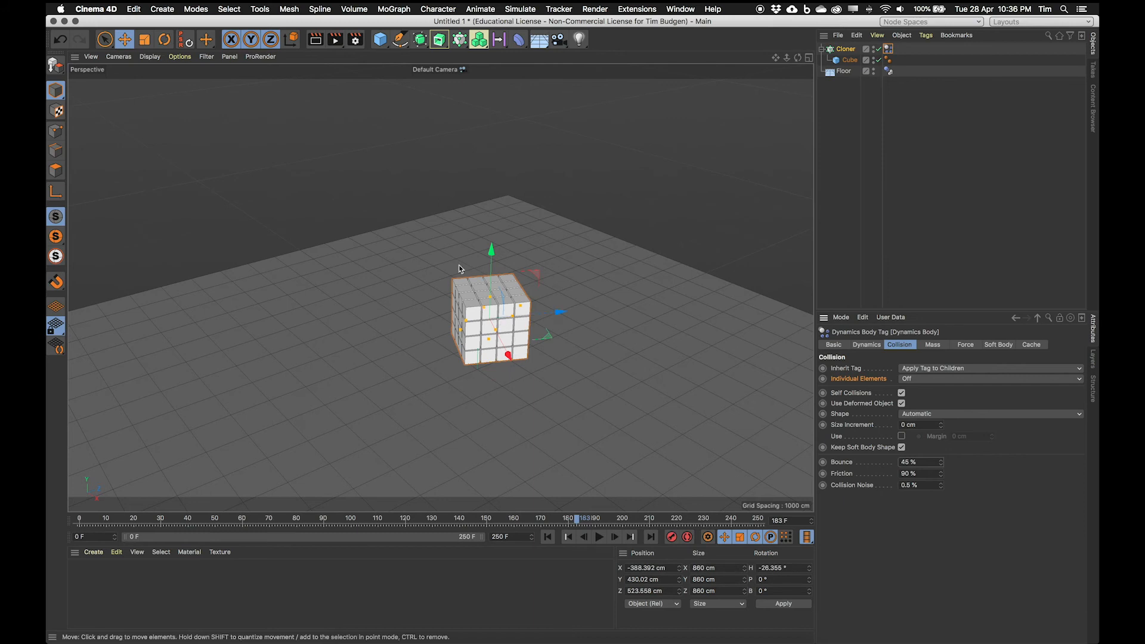
left_click(548, 537)
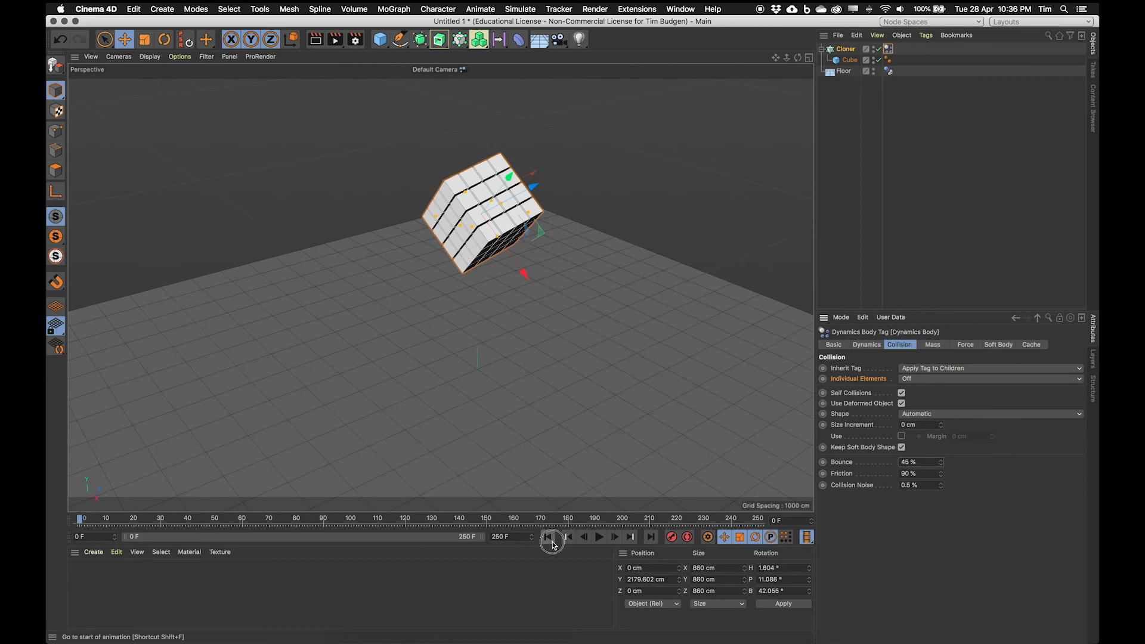
left_click(601, 538)
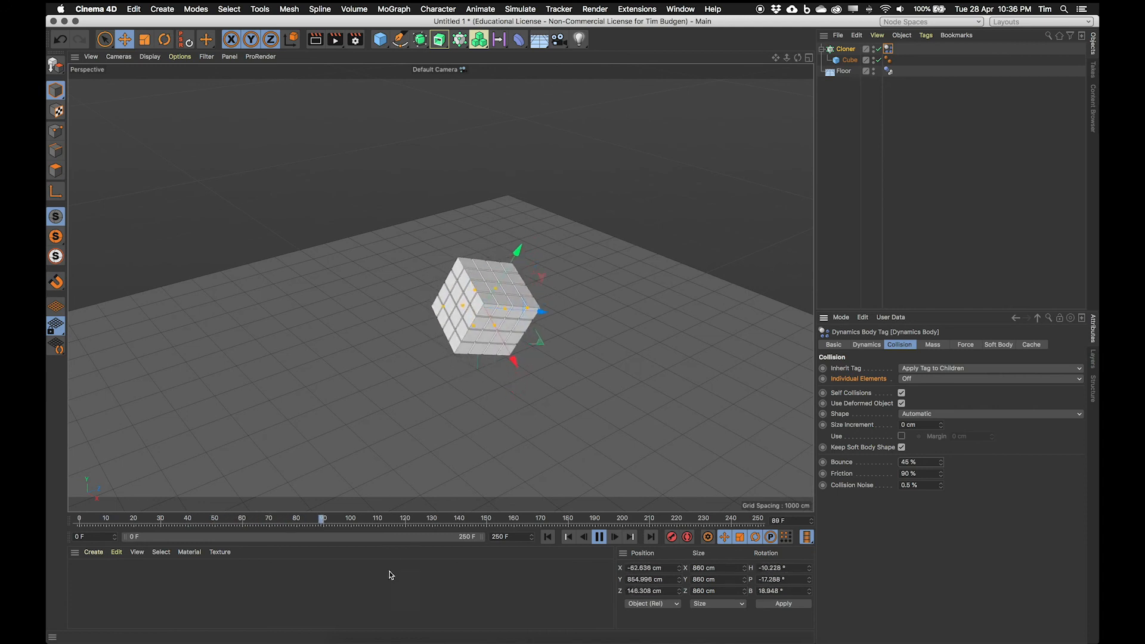
left_click(599, 537)
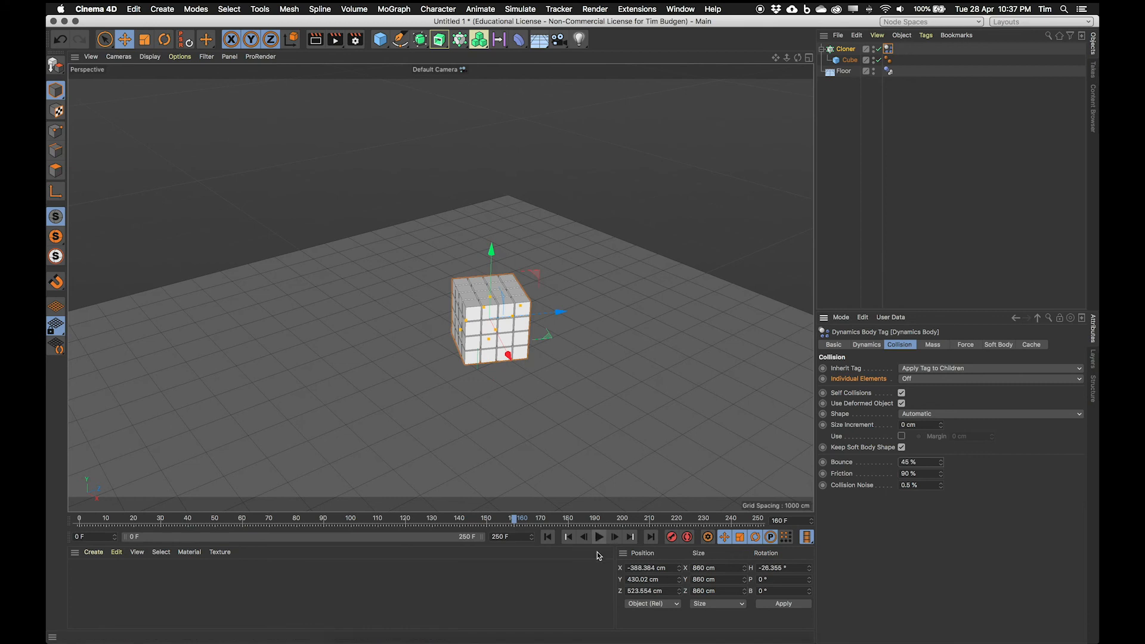
left_click(548, 538)
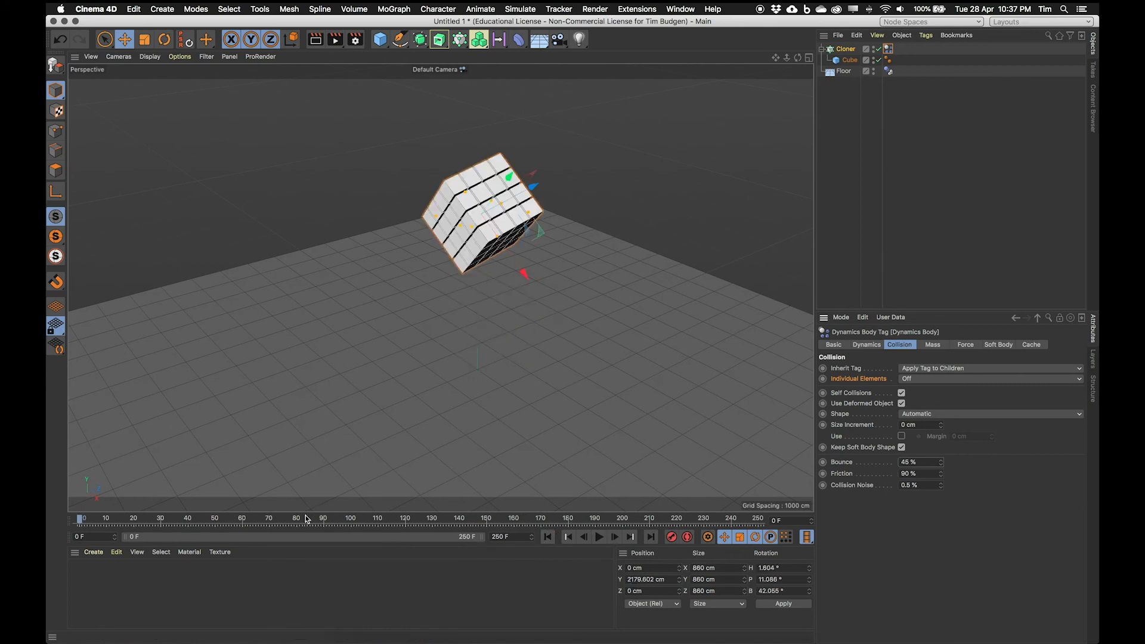
Keyframe Individual Elements as Off at frame 110 and as All at frame 111
left_click_drag(309, 521, 379, 532)
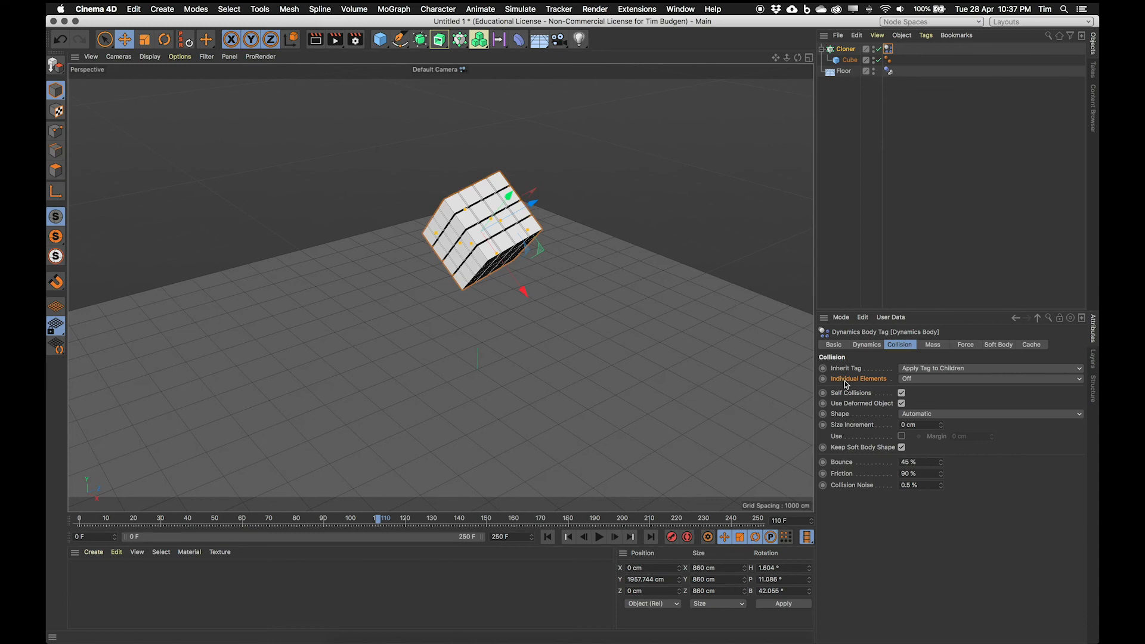
left_click(823, 379)
left_click_drag(380, 523, 382, 522)
left_click(971, 379)
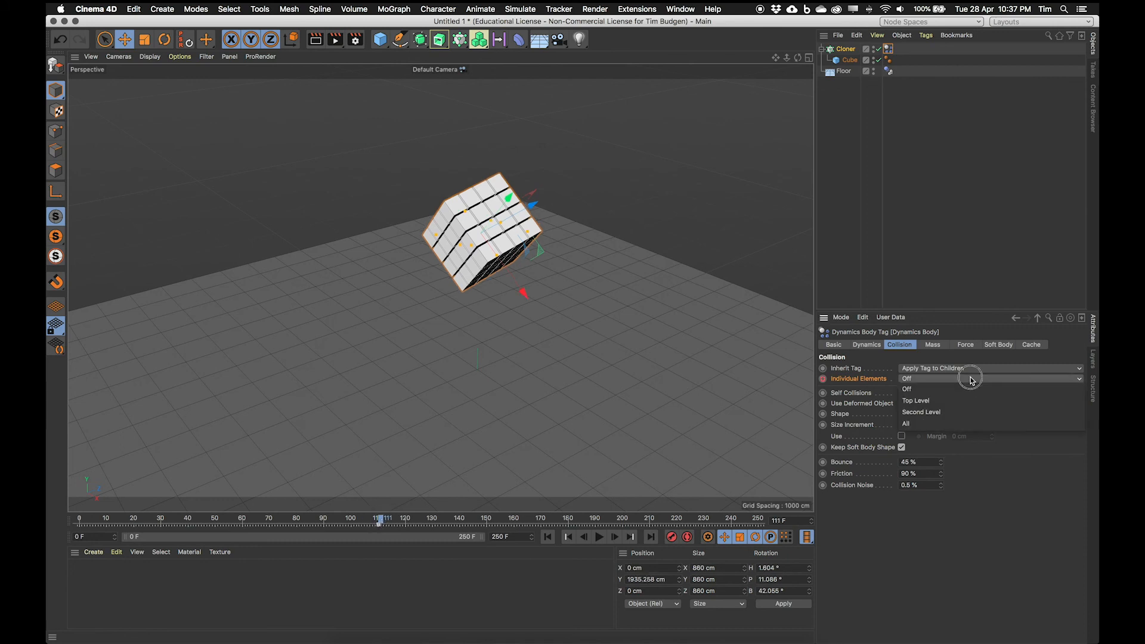
left_click(939, 420)
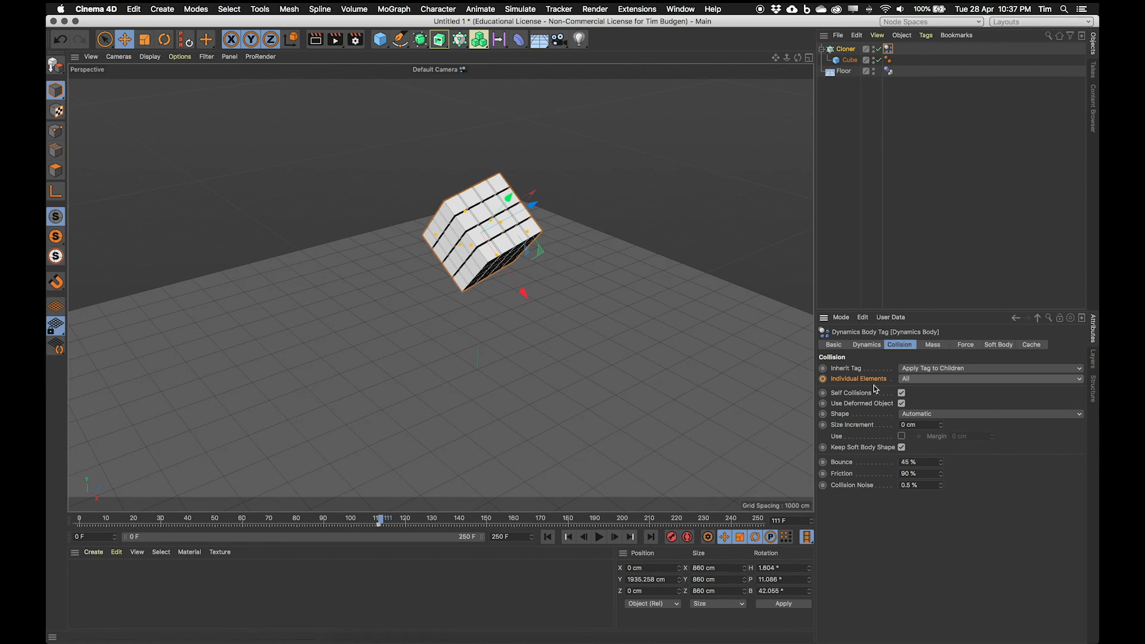
left_click(824, 380)
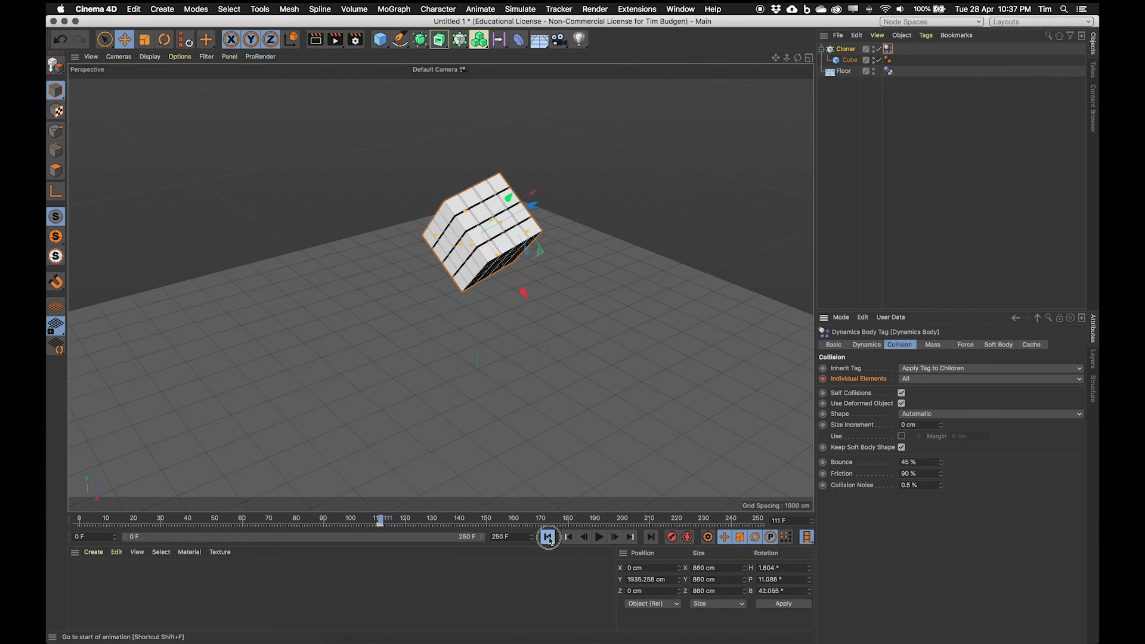
Preview the simulation with the keyframed Individual Elements from the first frame and replay it from the start
left_click(548, 537)
left_click(599, 536)
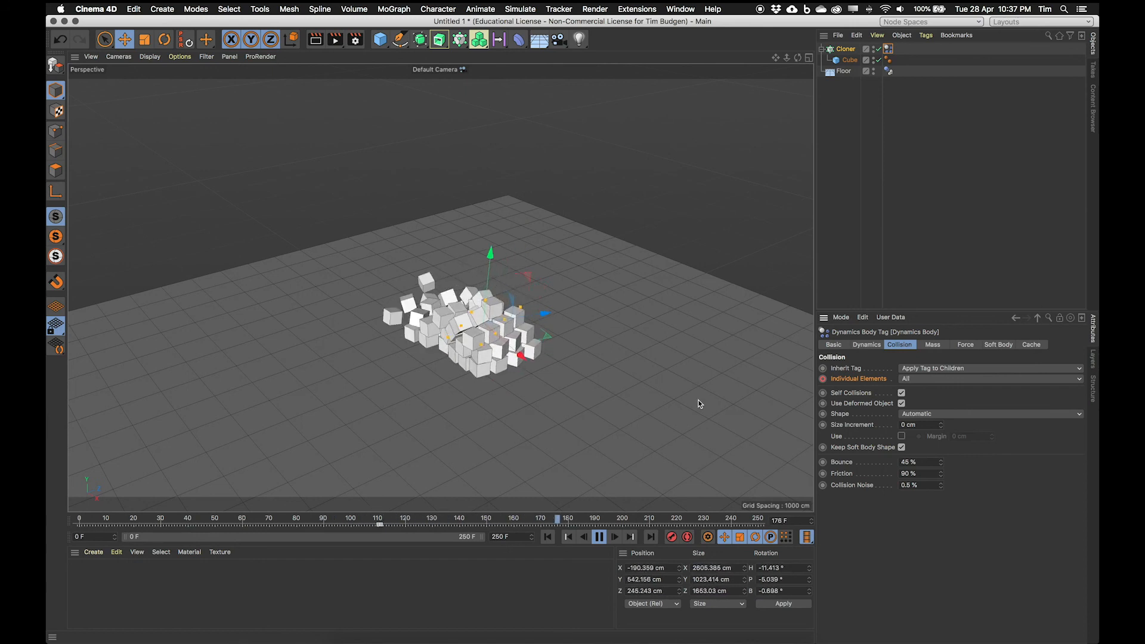
left_click(595, 538)
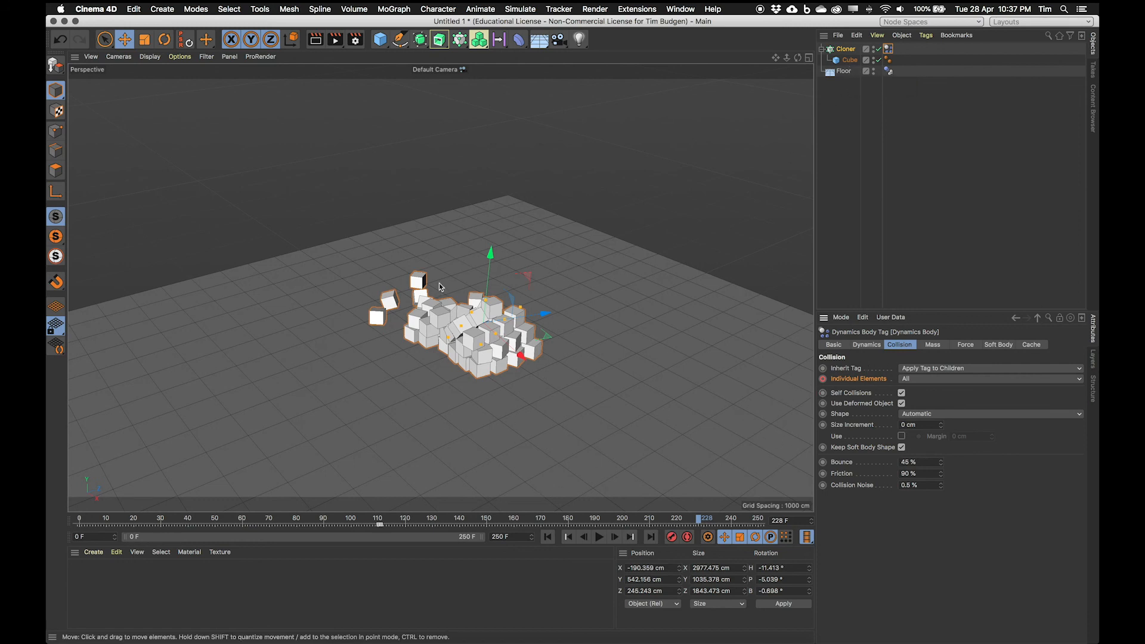
left_click(547, 536)
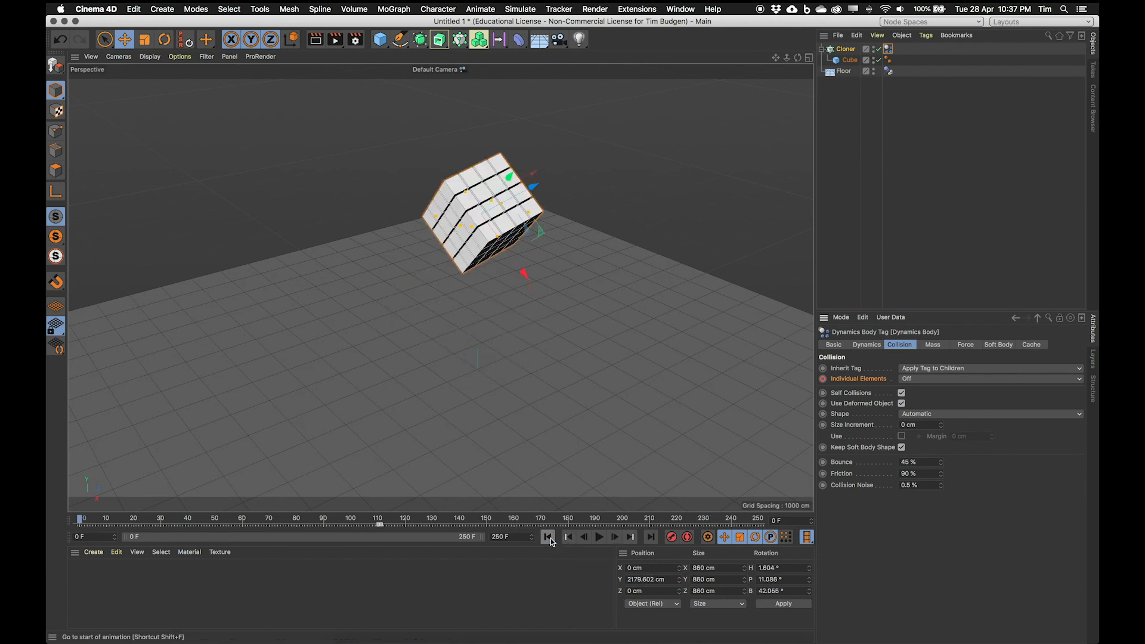
left_click(599, 537)
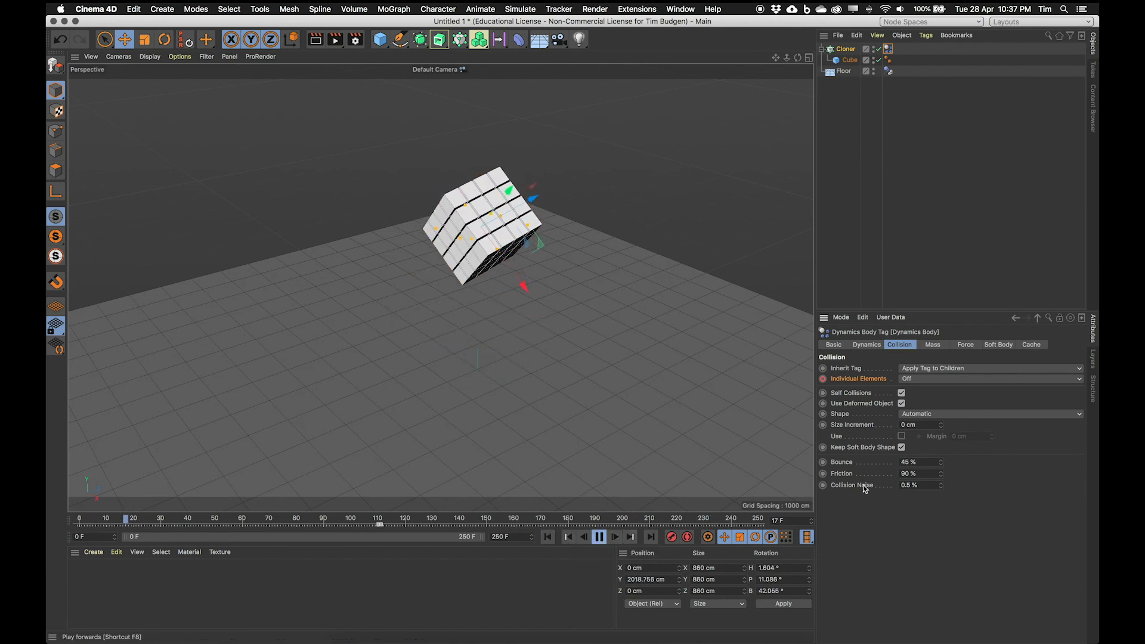